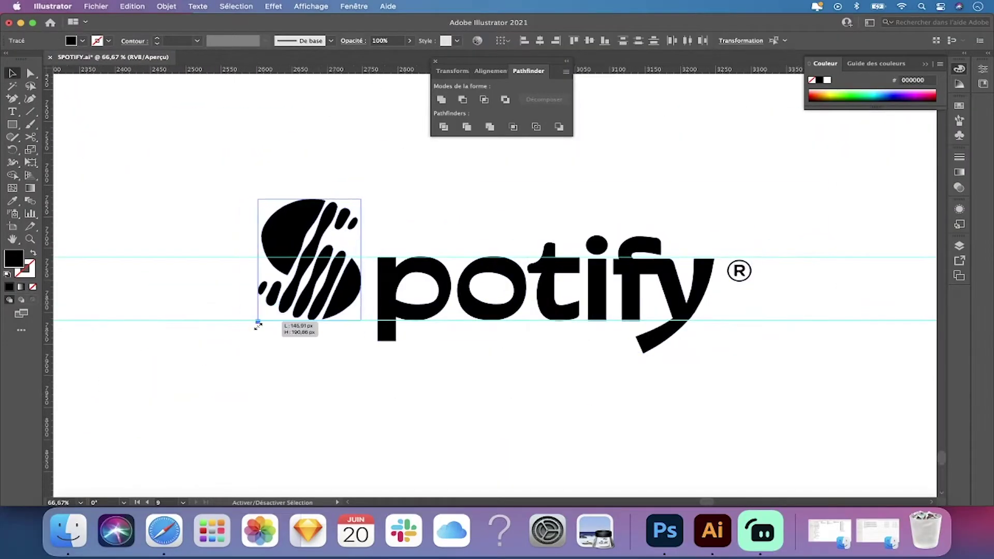
Step: Bring up the context options for the whole black Spotify logo
right_click(209, 284)
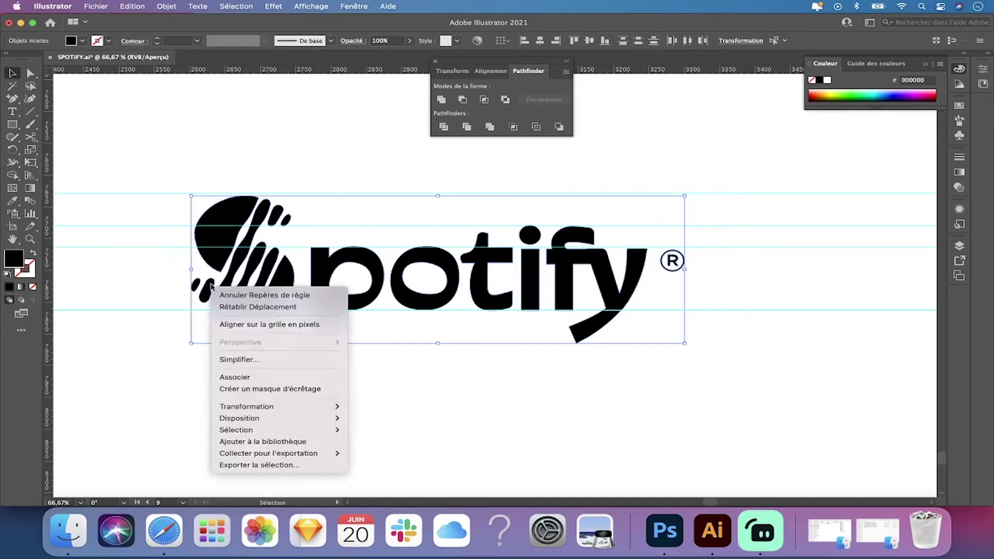
Step: Draw a black rectangle over the letter i and add a guide to align the f
click(267, 295)
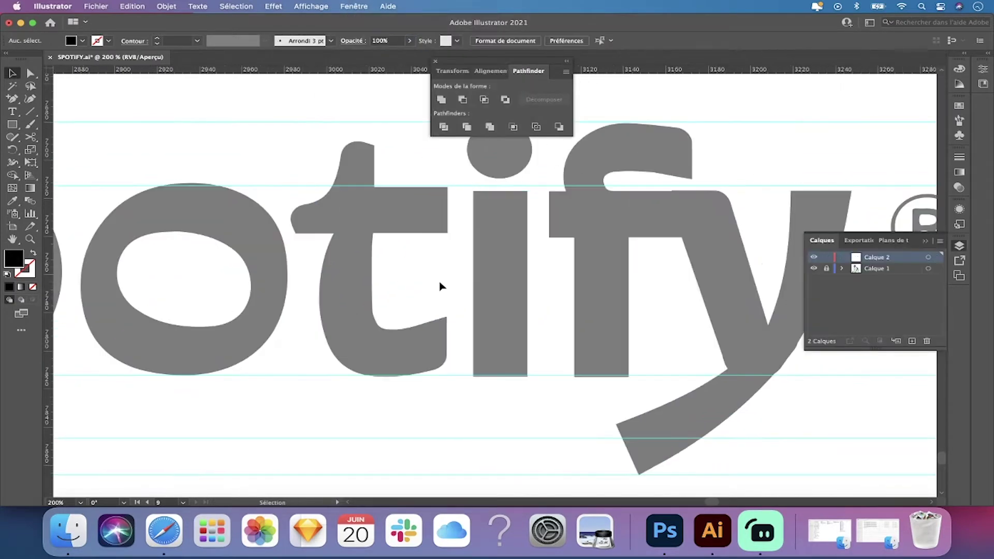
drag(402, 180, 456, 371)
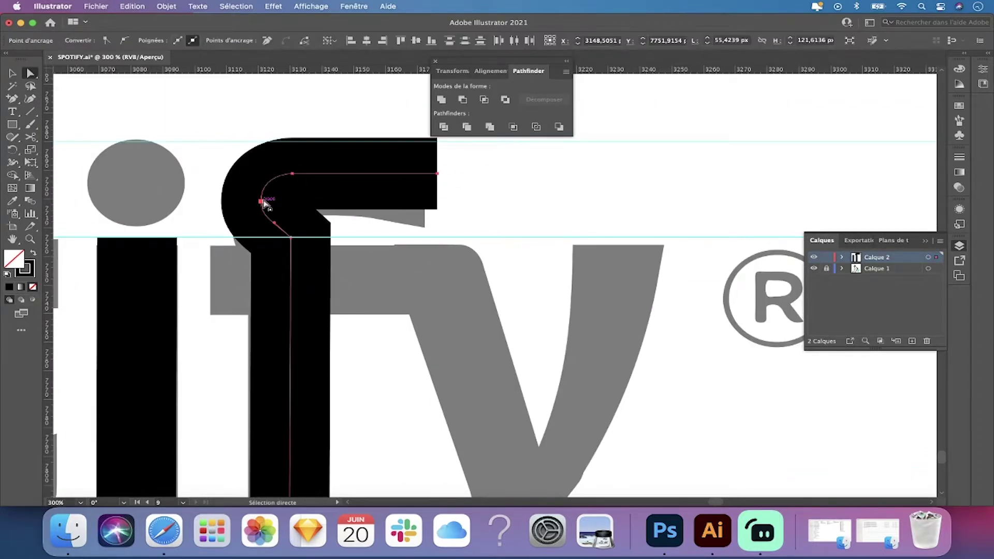
right_click(672, 217)
click(754, 327)
drag(472, 171, 421, 230)
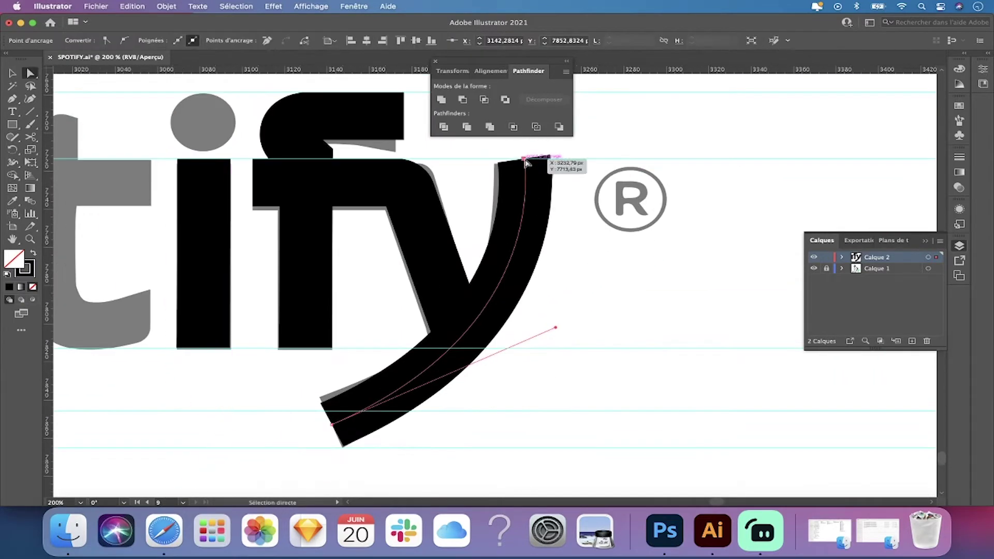
Step: Start a Pen path with two anchors along a letter's vertical stem
scroll(554, 311, left, 10)
key(p)
click(300, 164)
click(301, 402)
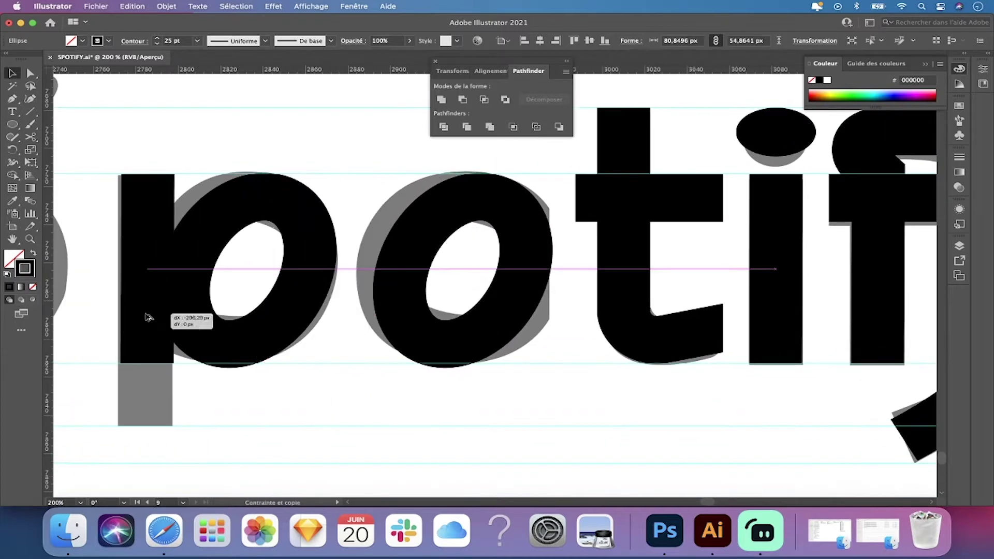
click(354, 7)
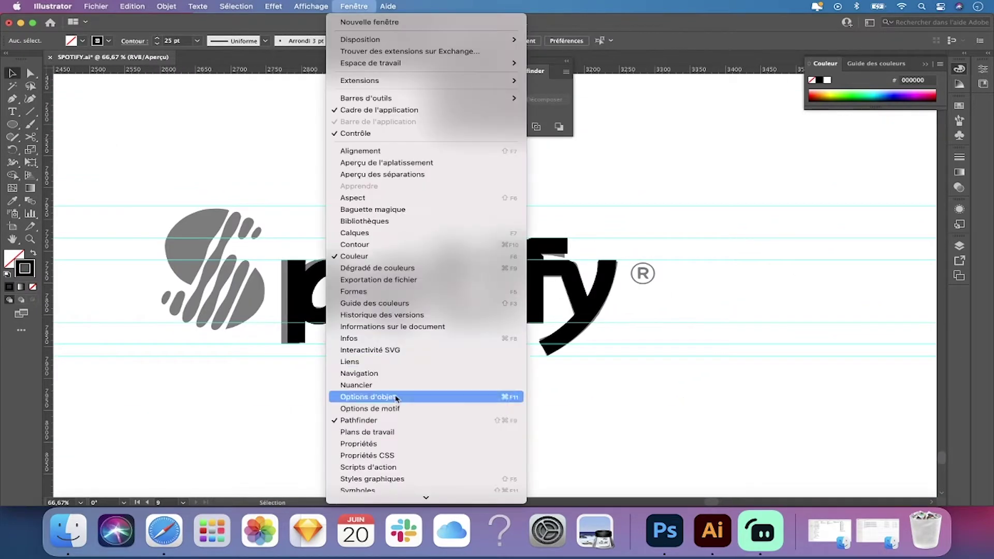
Step: Exit isolation mode and draw a solid black circle over the S icon's head
click(814, 268)
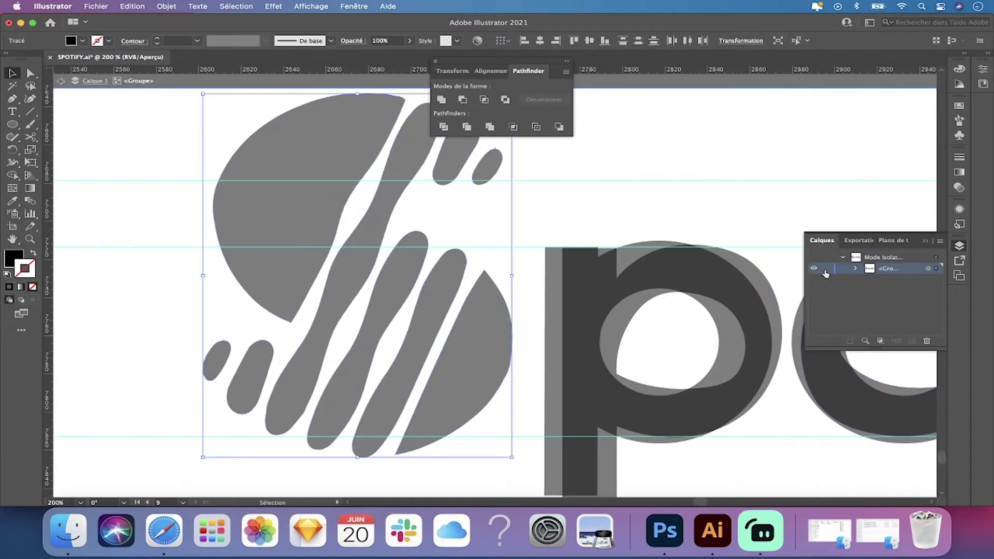
double_click(776, 233)
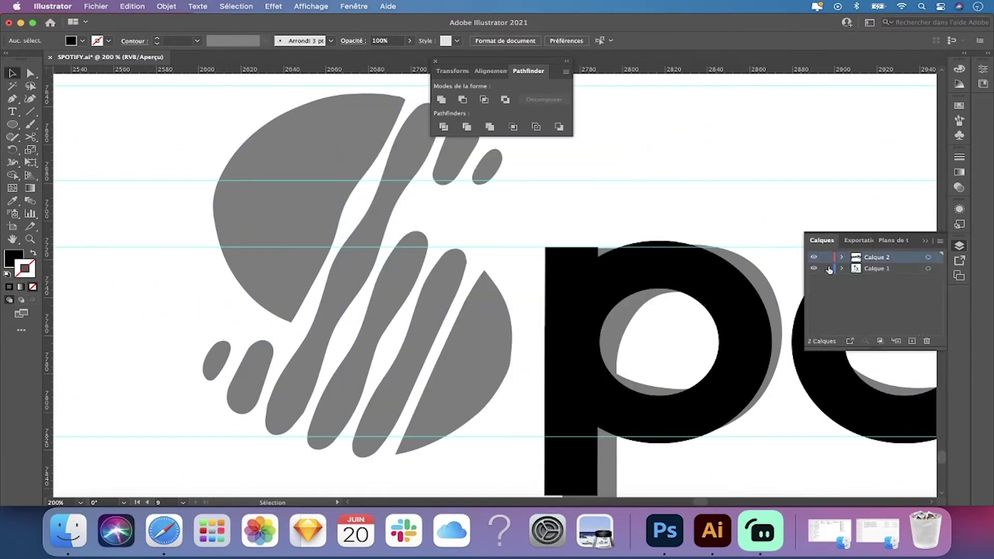
click(485, 306)
key(l)
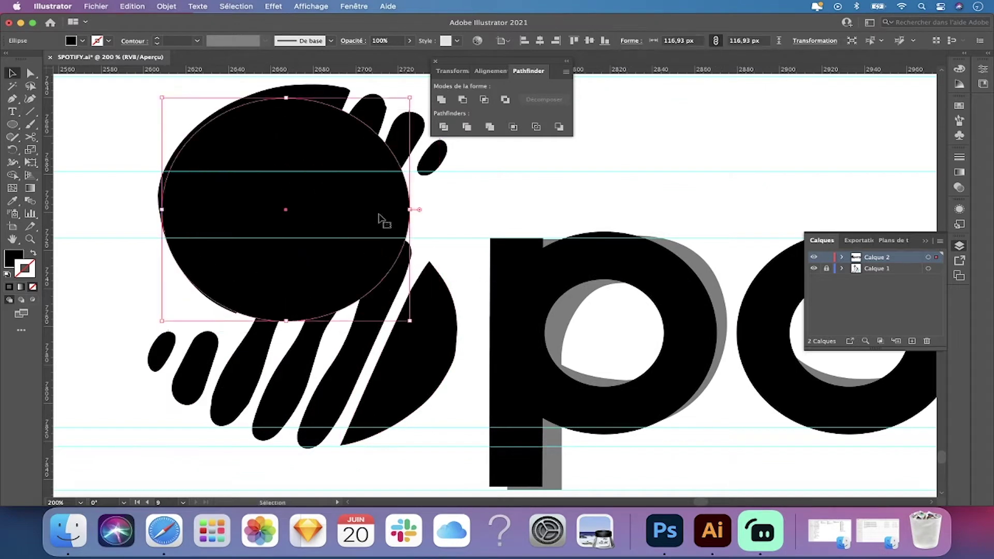
drag(274, 267, 325, 336)
key(shift+x)
Step: Draw a stripe rectangle, duplicate it into evenly spaced bars, and group them
scroll(378, 295, right, 5)
scroll(377, 295, right, 5)
key(m)
mouse_move(290, 295)
mouse_down()
mouse_move(439, 341)
mouse_move(419, 325)
mouse_move(644, 322)
mouse_up()
key(super+minus)
key(super+d)
key(super+d)
key(super+d)
right_click(368, 269)
click(394, 357)
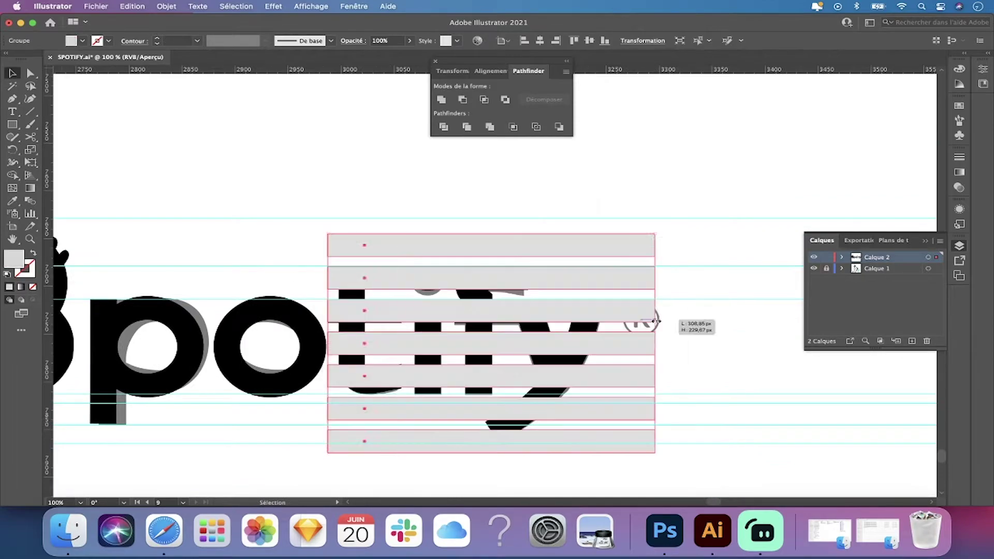
Step: Set the bar group to 80% opacity, send it behind the letters, and stretch it over the logo
drag(327, 322, 45, 315)
key(8)
right_click(619, 265)
click(766, 413)
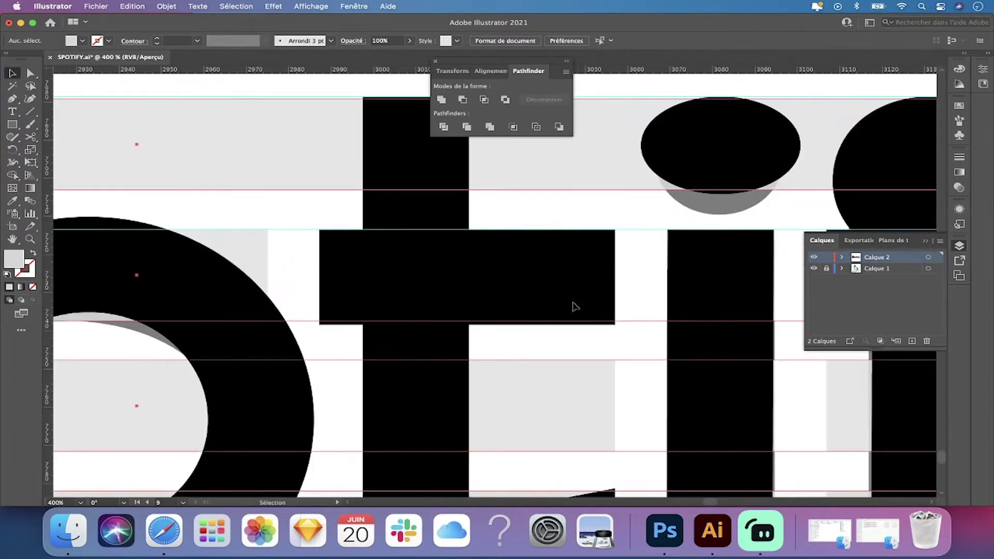
key(p)
key(v)
scroll(489, 172, up, 5)
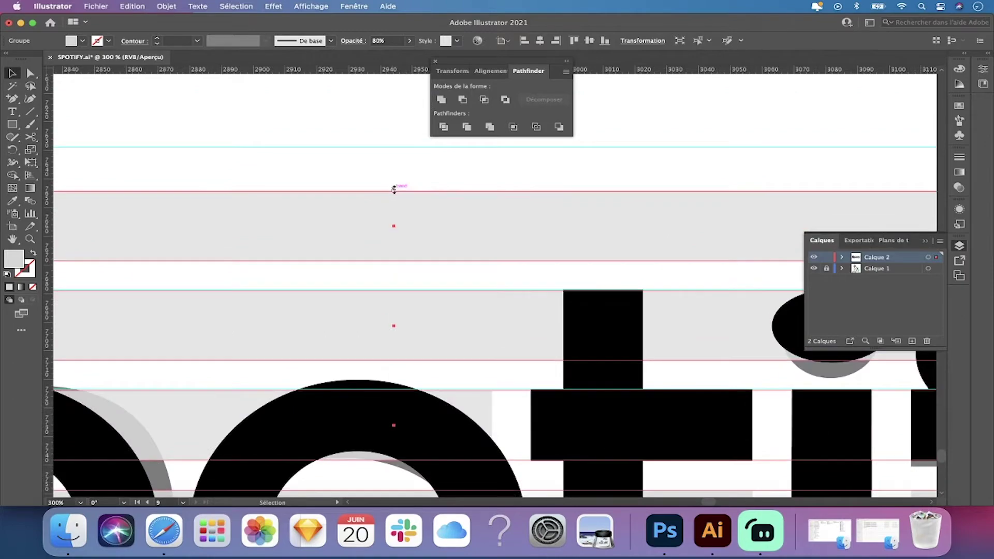
drag(394, 189, 326, 348)
Step: Raise the t's crossbar about 29 px and fit the logo in view
scroll(326, 348, down, 5)
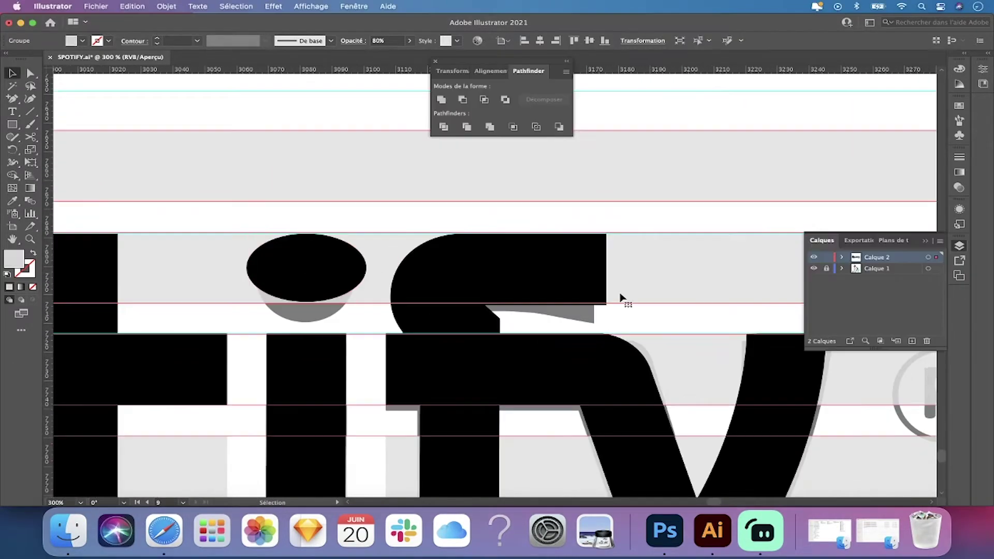
scroll(621, 300, left, 5)
click(383, 345)
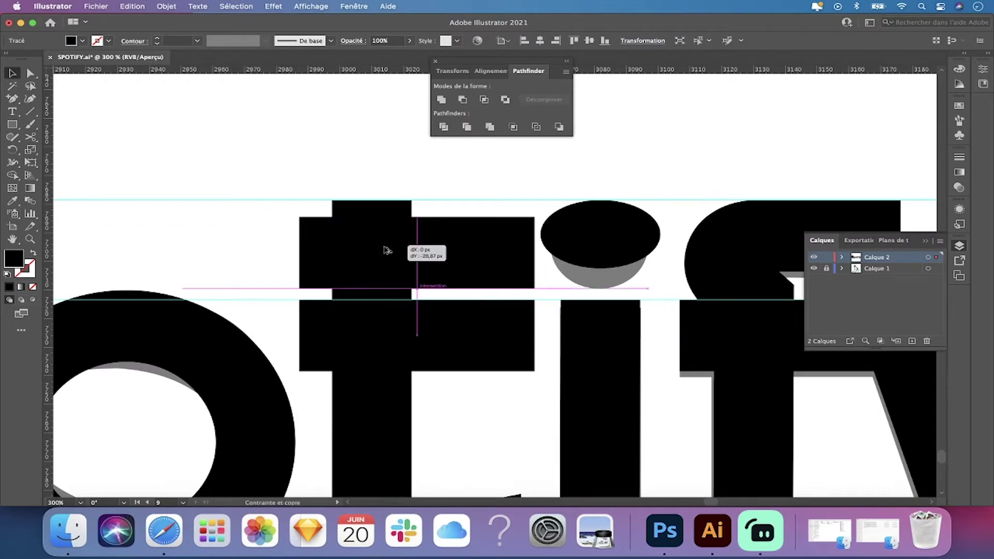
drag(386, 250, 377, 238)
scroll(378, 238, down, 3)
scroll(433, 204, up, 3)
scroll(448, 368, up, 3)
scroll(454, 373, up, 3)
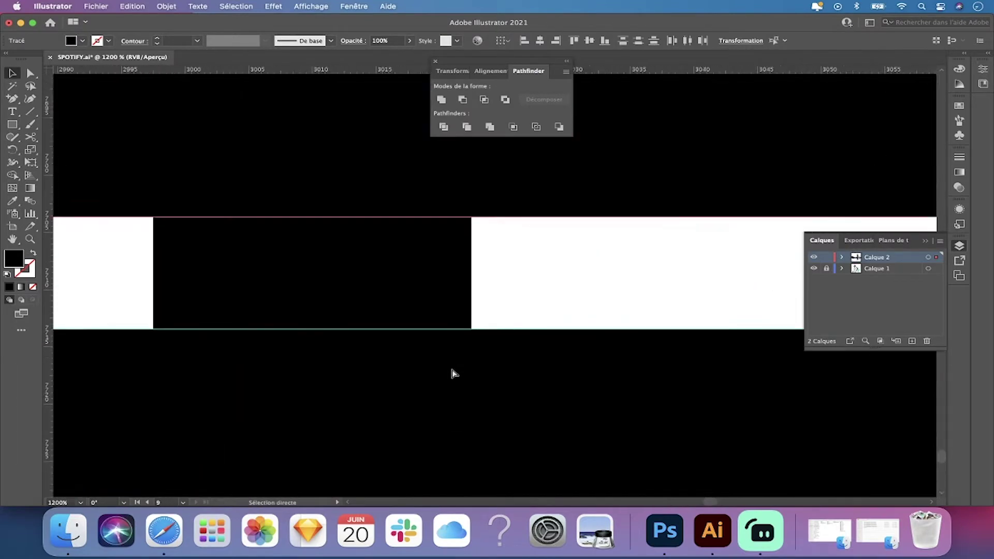
key(super+1)
Step: Select the grey bar group, the S head ellipse and a stripe shape to check them
click(526, 198)
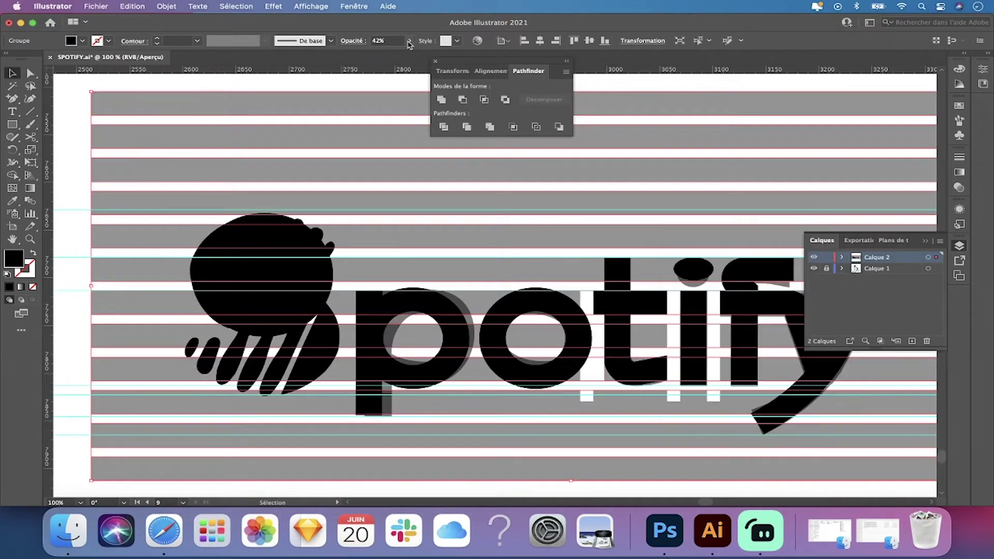
scroll(485, 244, up, 3)
scroll(548, 371, right, 5)
scroll(600, 249, left, 10)
scroll(312, 239, left, 10)
click(312, 239)
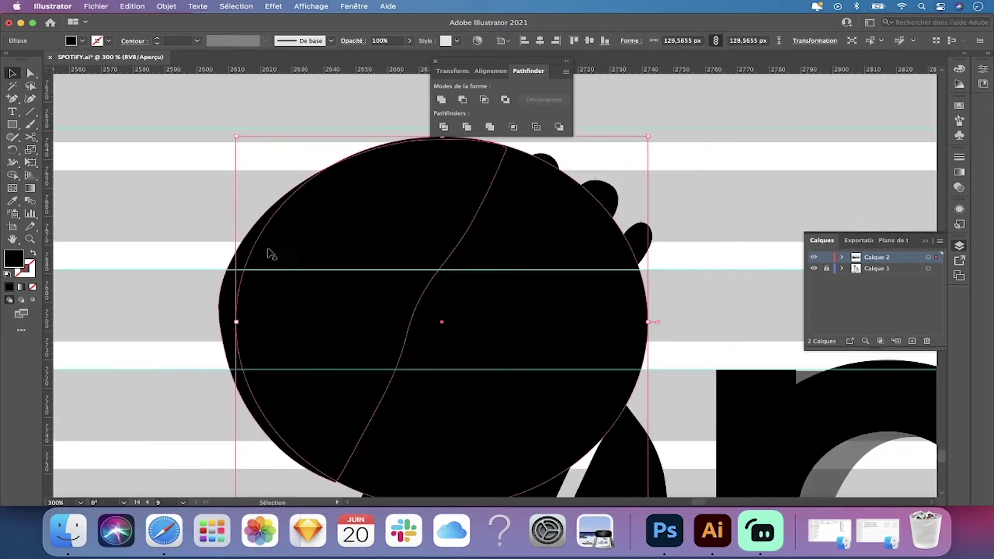
scroll(312, 239, down, 3)
scroll(389, 263, up, 2)
click(483, 390)
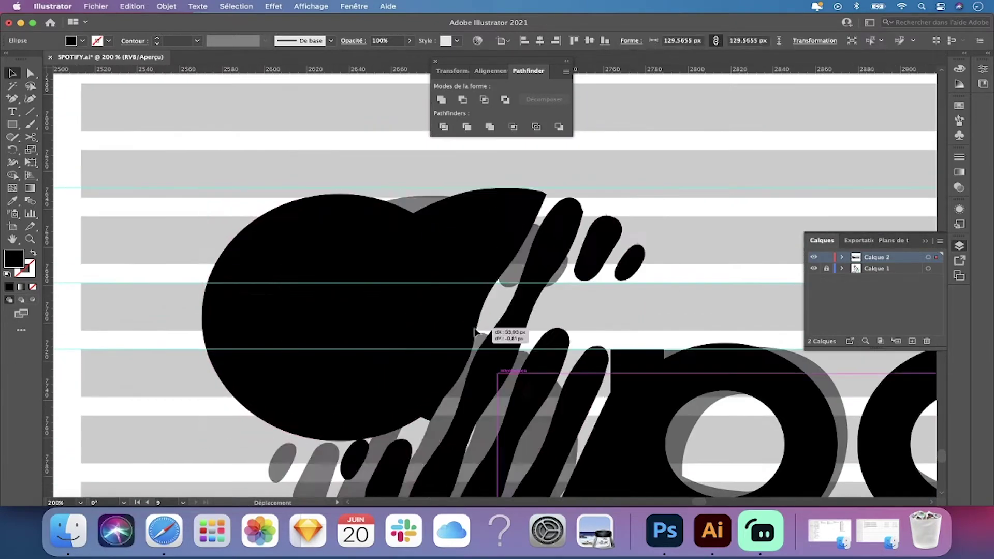
click(417, 244)
scroll(403, 237, up, 2)
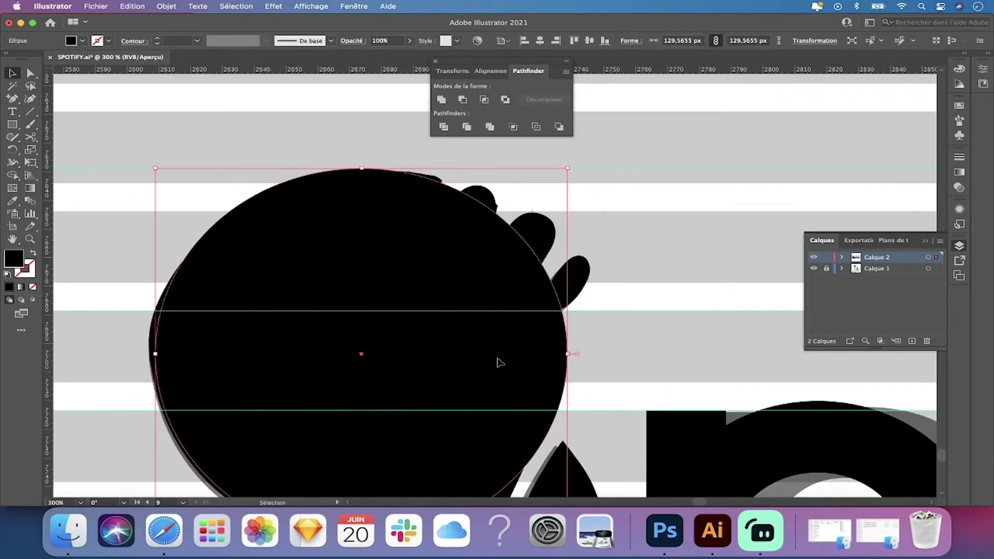
scroll(498, 362, down, 3)
Step: Reshape the S icon's lower-right segment with the Eraser and hide the template layer
key(shift+e)
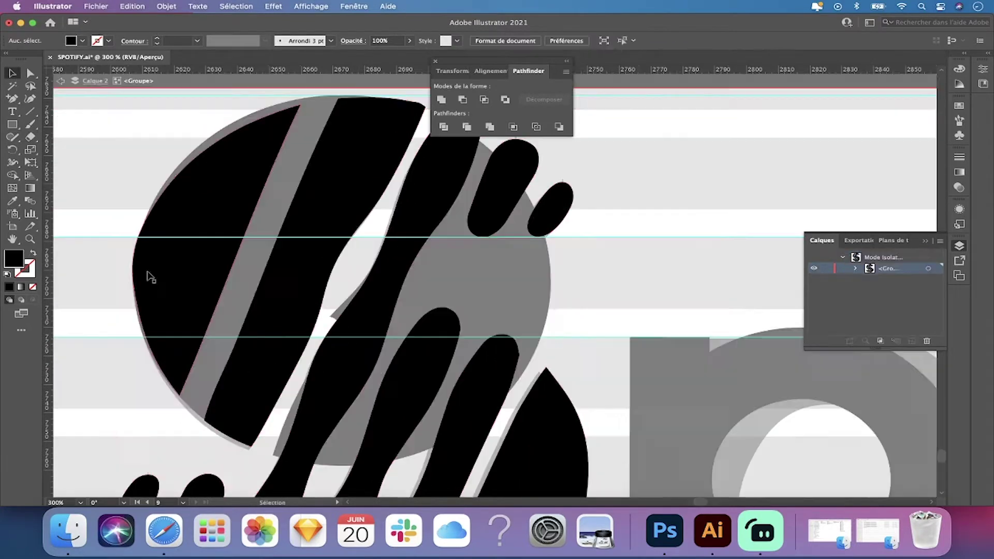
scroll(280, 394, down, 3)
drag(428, 413, 334, 160)
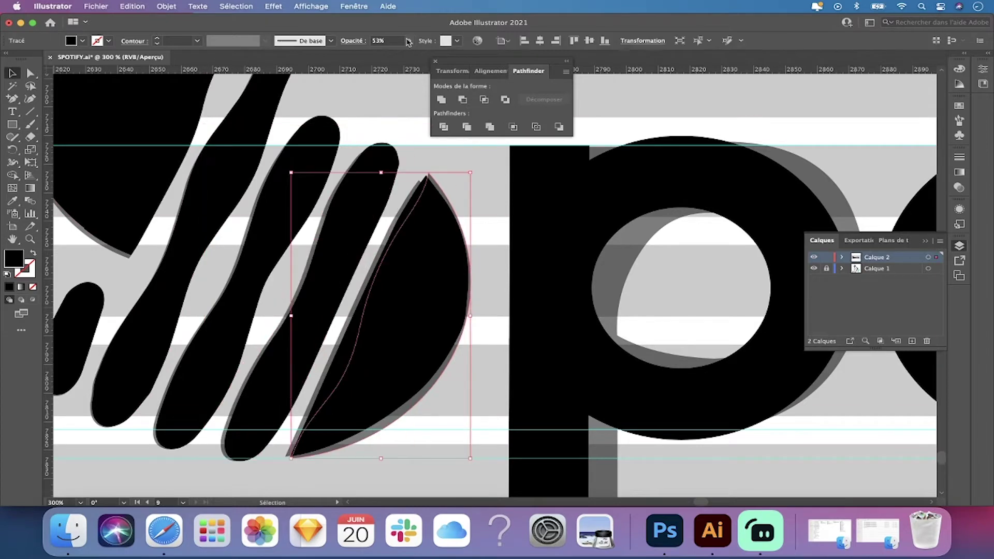
scroll(449, 197, up, 5)
scroll(455, 215, up, 3)
key(a)
scroll(254, 300, down, 10)
key(super+0)
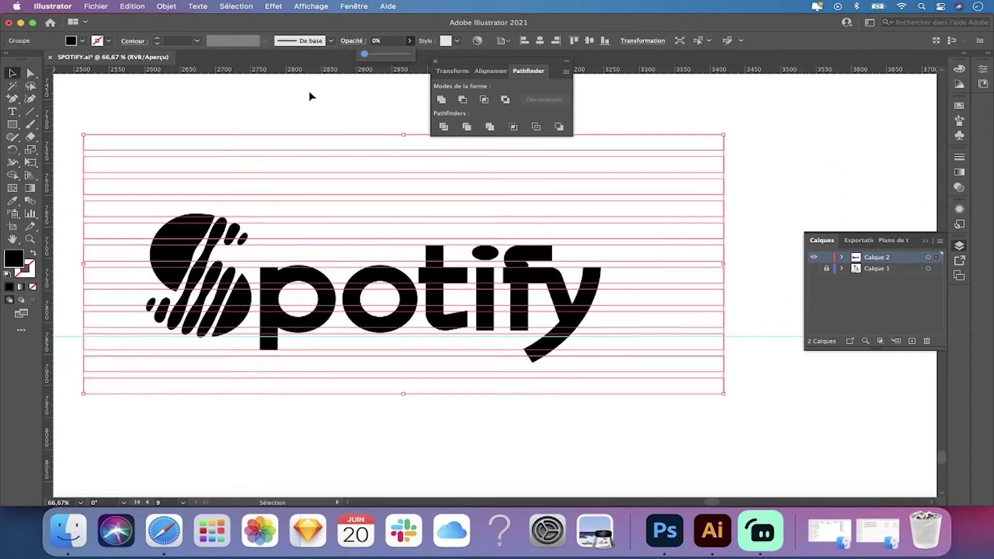
click(814, 269)
Step: Select the o ellipse to inspect it, then deselect
scroll(583, 395, up, 5)
click(565, 333)
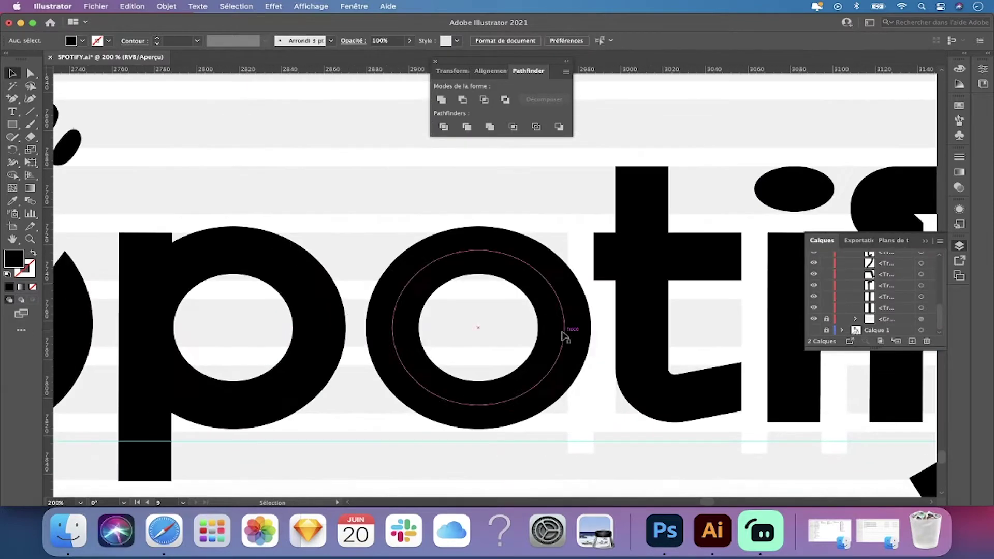
scroll(554, 336, down, 5)
scroll(581, 243, up, 4)
click(581, 242)
key(a)
scroll(414, 238, up, 4)
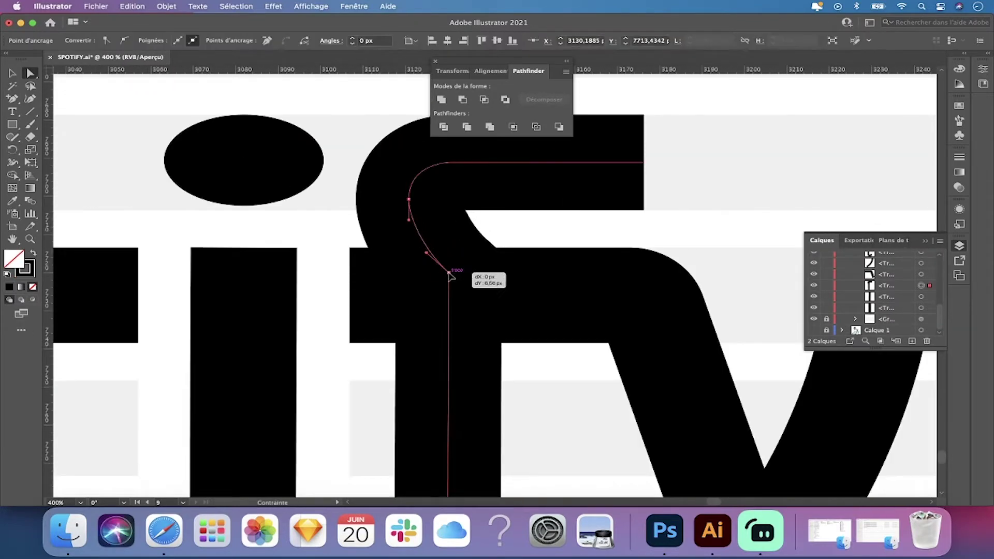
scroll(433, 247, right, 3)
key(v)
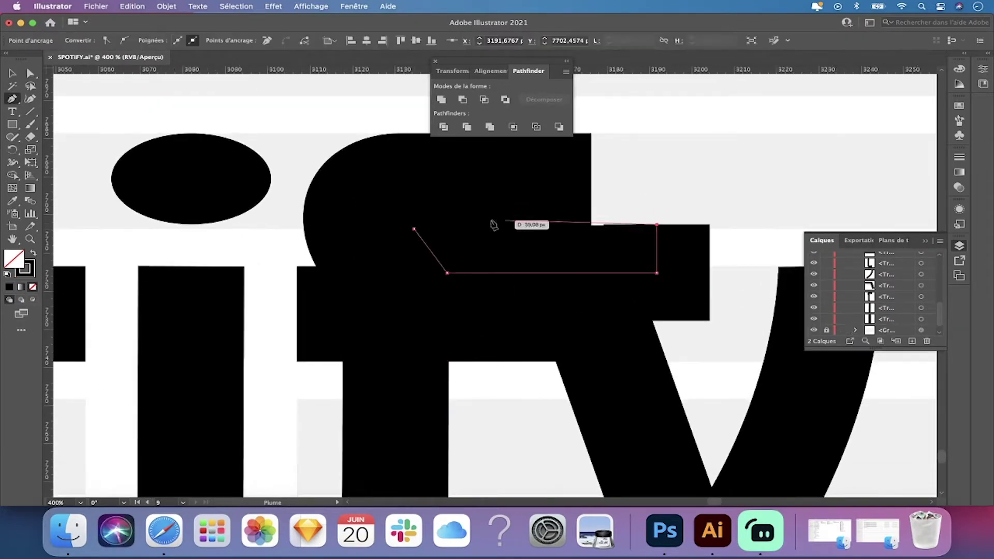
Step: Stretch the white wedge across the end of the f's crossbar
click(192, 225)
scroll(554, 233, up, 3)
key(a)
click(119, 217)
scroll(621, 188, down, 6)
key(v)
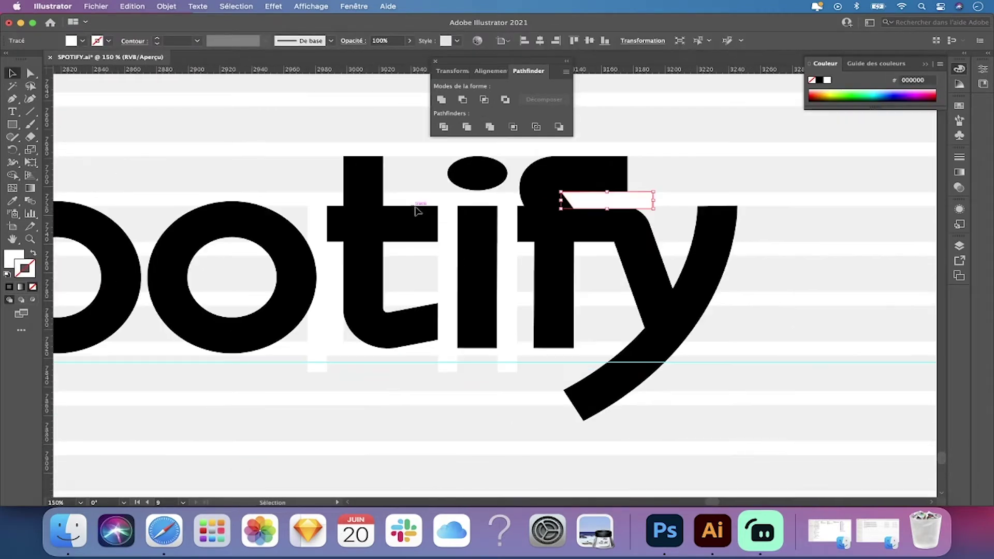
drag(298, 460, 437, 366)
scroll(442, 392, down, 2)
click(442, 392)
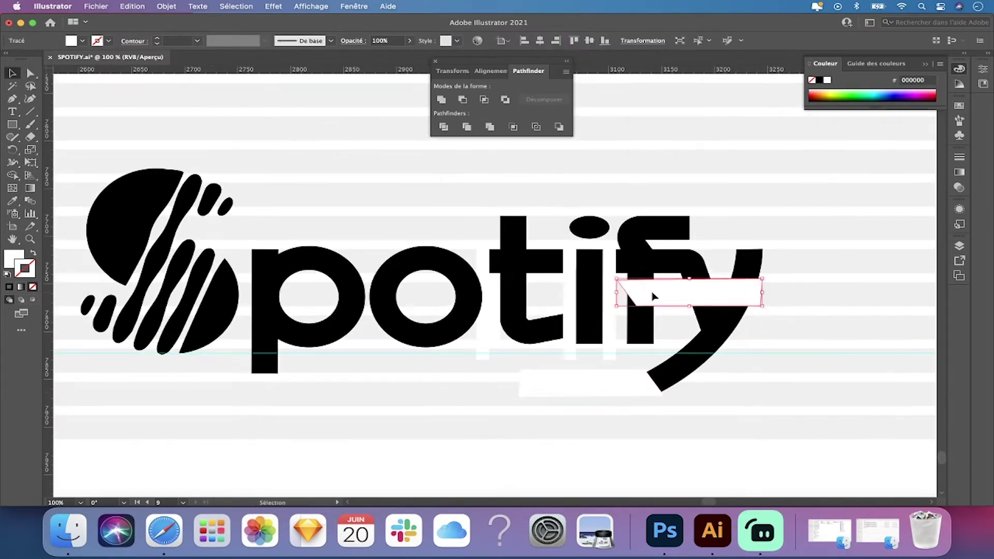
Step: Complete the diagonal cut line across the y's tail and nudge it into place
scroll(654, 296, up, 2)
key(a)
click(514, 432)
key(v)
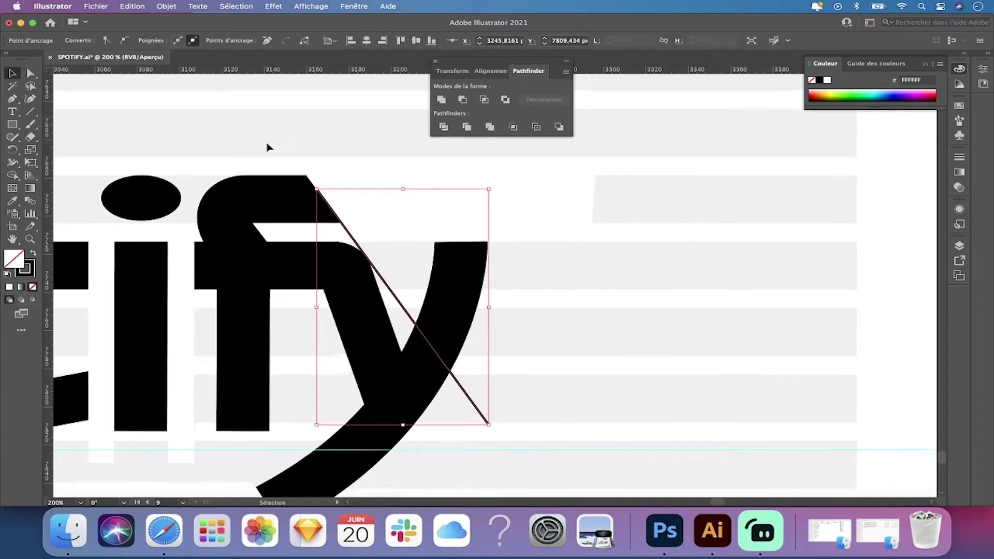
scroll(266, 149, right, 3)
scroll(328, 262, down, 2)
drag(118, 471, 119, 471)
scroll(207, 389, left, 3)
click(299, 300)
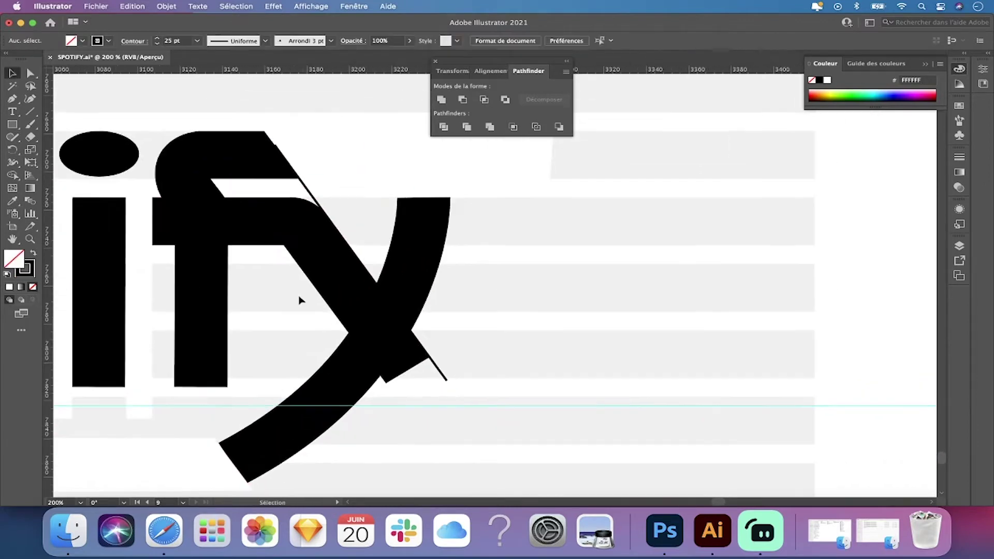
click(431, 374)
key(ctrl+0)
Step: Select the f's slanted edge path and dismiss the anchor point warning
scroll(439, 374, up, 5)
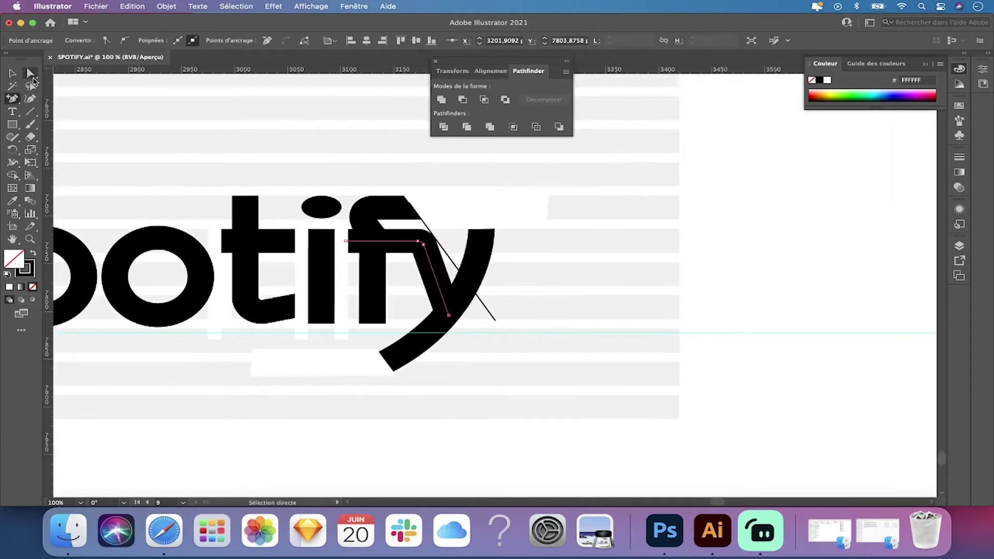
scroll(363, 258, up, 5)
click(333, 254)
key(Return)
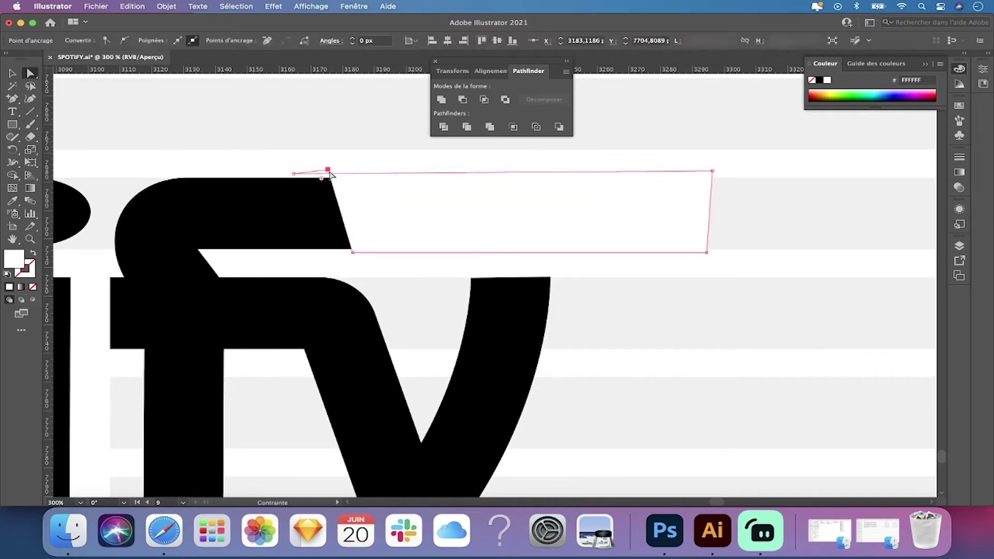
scroll(330, 175, down, 3)
scroll(366, 196, up, 2)
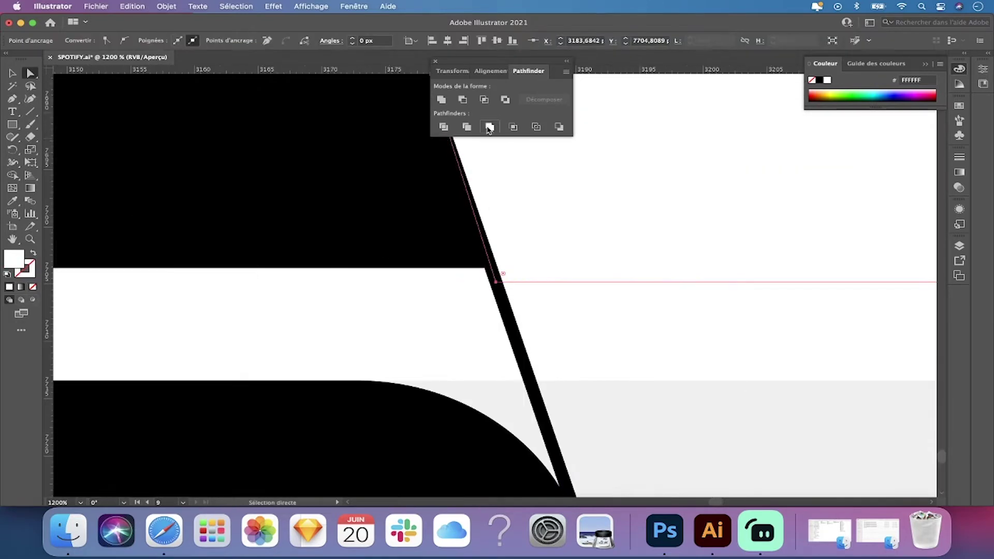
scroll(435, 190, down, 5)
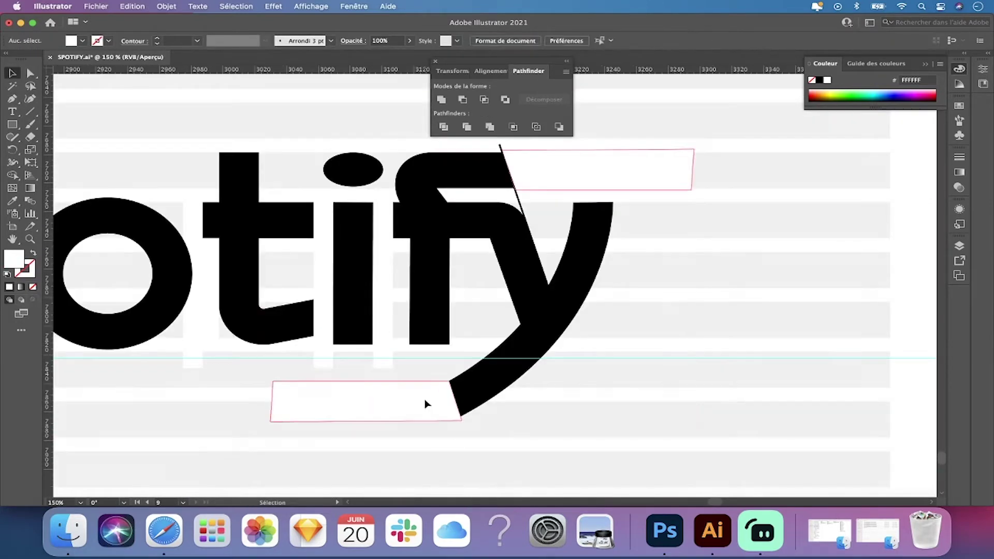
key(a)
scroll(526, 206, up, 5)
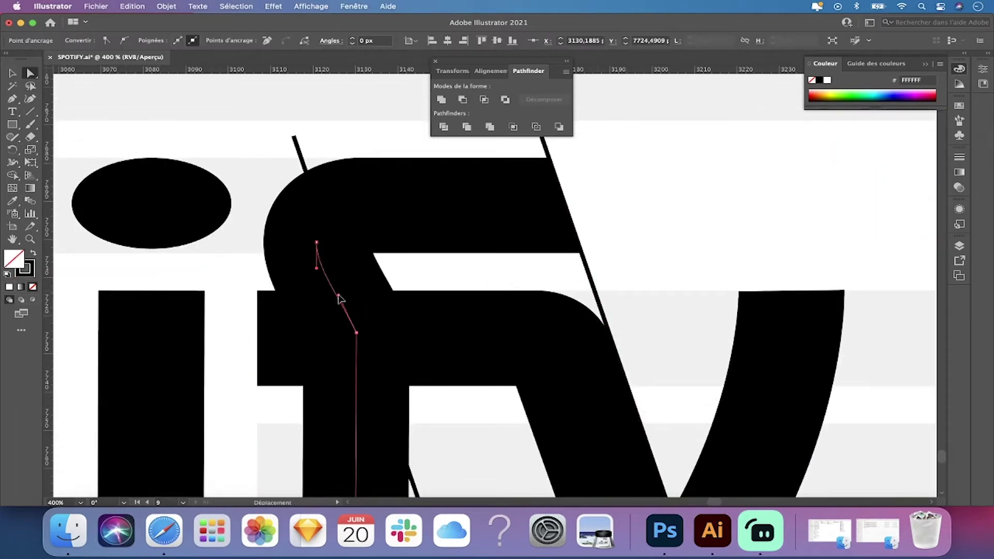
Step: Check the angled cuts in Outline view and add anchor points along the path
key(ctrl+y)
scroll(302, 287, up, 5)
key(plus)
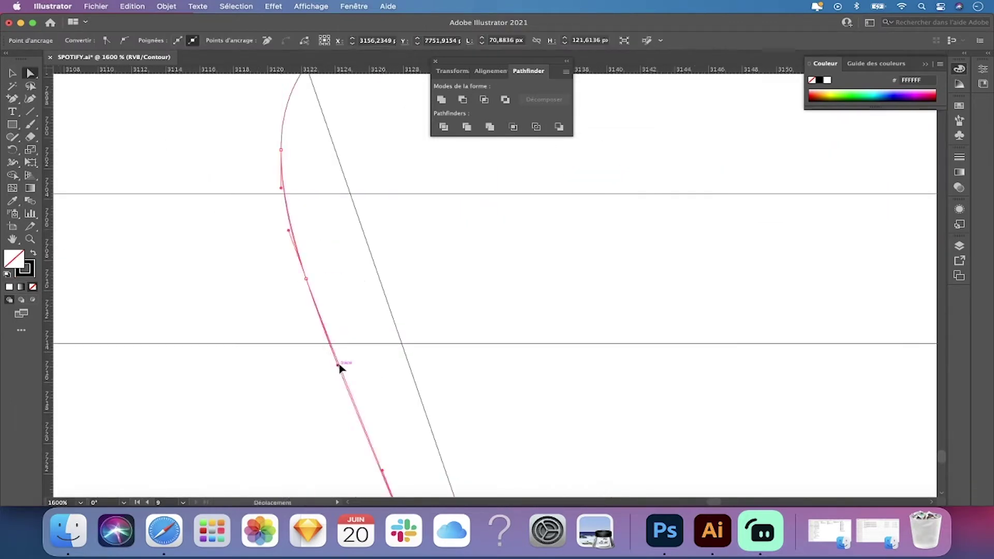
scroll(312, 278, down, 10)
key(ctrl+y)
scroll(395, 262, down, 5)
scroll(408, 371, up, 3)
scroll(381, 281, down, 3)
scroll(324, 142, up, 3)
scroll(327, 139, up, 2)
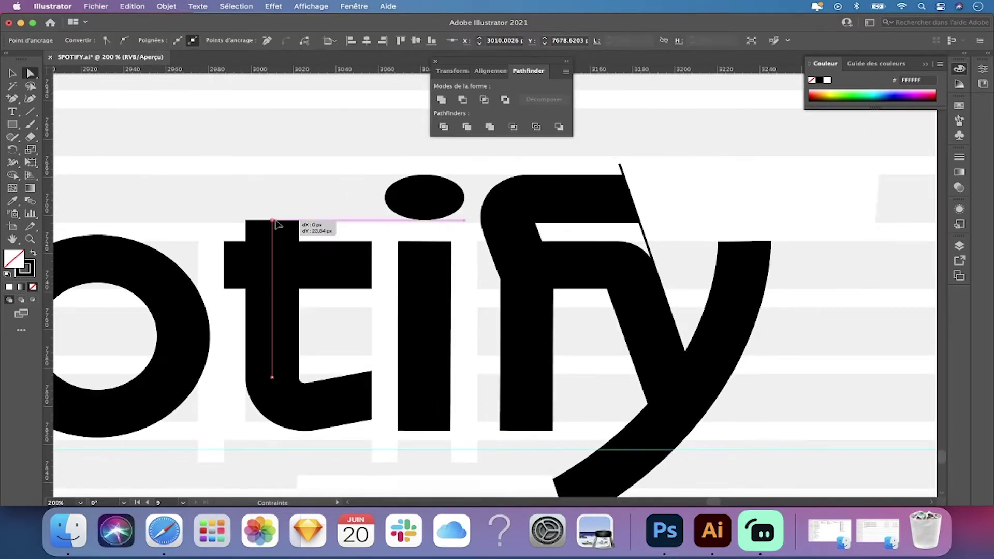
scroll(277, 207, down, 3)
scroll(276, 207, up, 3)
click(444, 215)
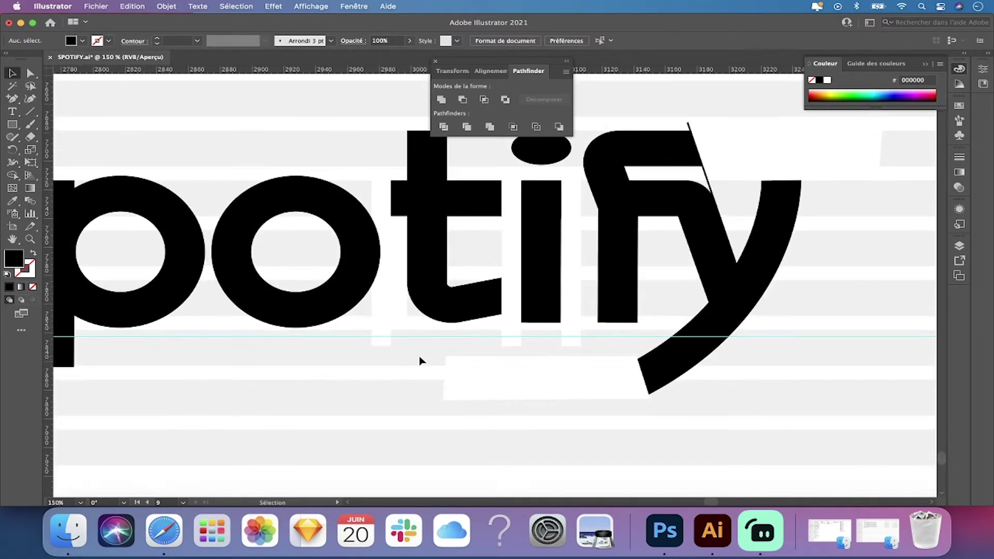
Step: Select the i's stem and the anchor at the t's foot
scroll(419, 357, up, 2)
click(496, 334)
scroll(496, 334, up, 2)
scroll(386, 256, left, 5)
click(633, 277)
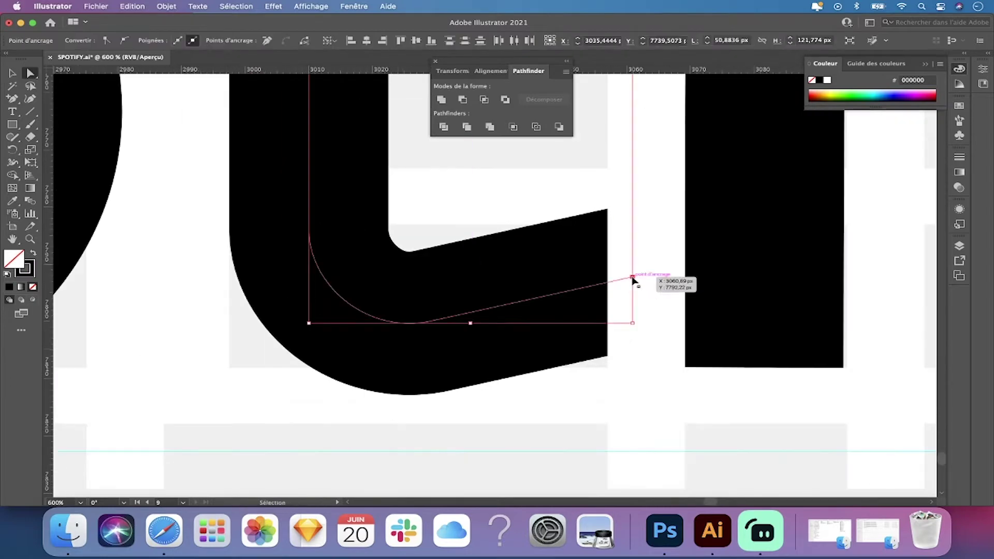
scroll(429, 302, down, 5)
scroll(271, 338, up, 5)
Step: Draw a circle with the Ellipse tool that matches the counter's inner curve
key(m)
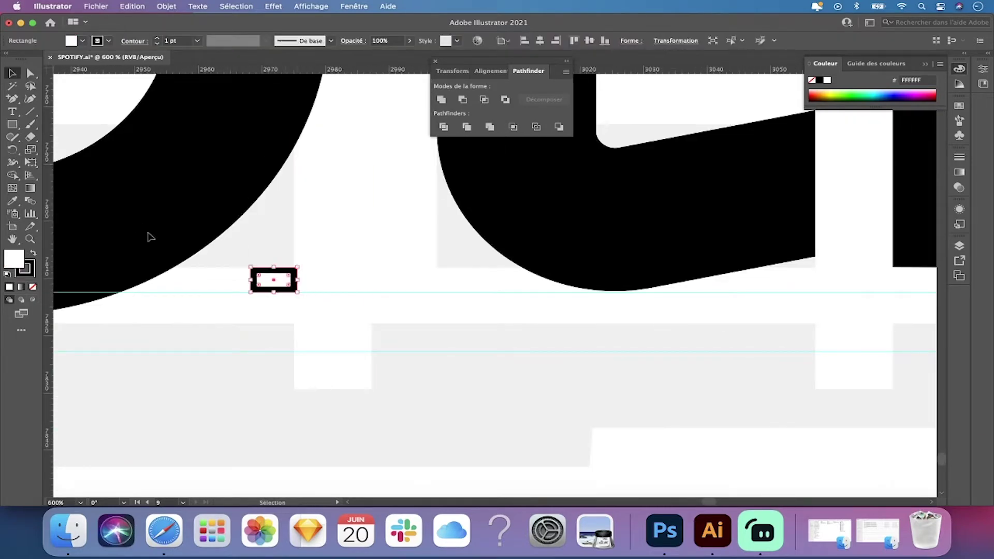
scroll(150, 237, left, 5)
key(l)
drag(355, 226, 314, 283)
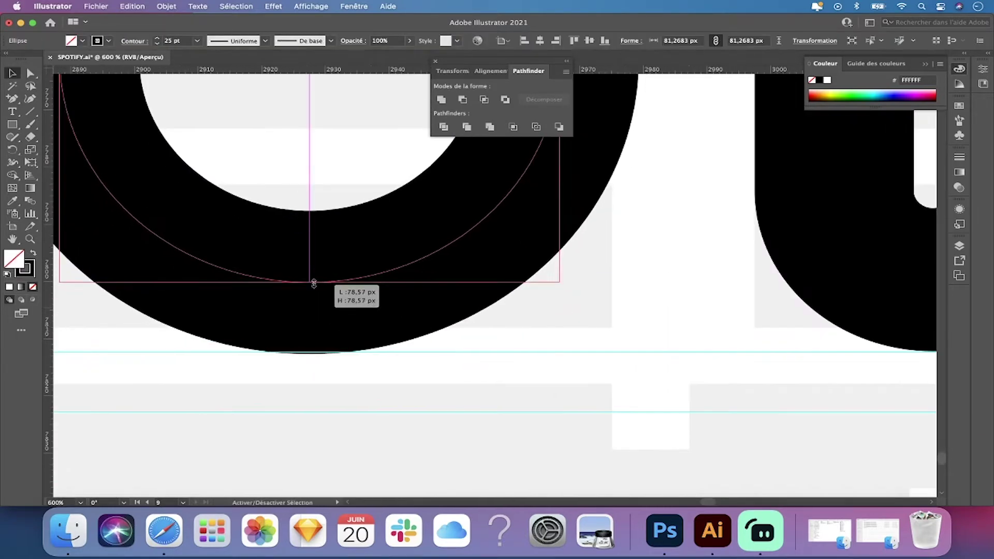
scroll(314, 284, up, 2)
Step: Stretch the thin path along the p's stem, then deselect everything
key(plus)
scroll(359, 247, down, 5)
scroll(262, 304, up, 5)
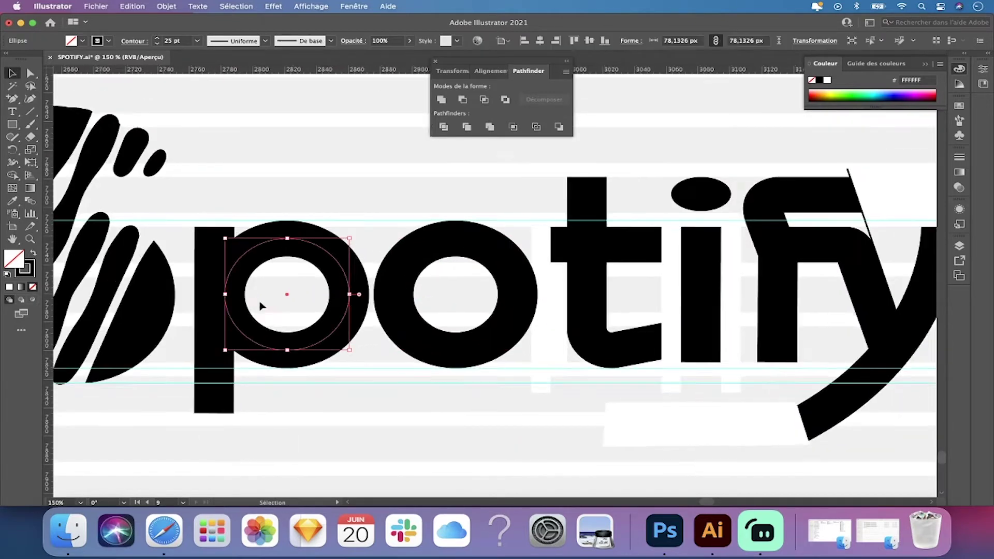
drag(383, 348, 437, 321)
scroll(434, 316, down, 5)
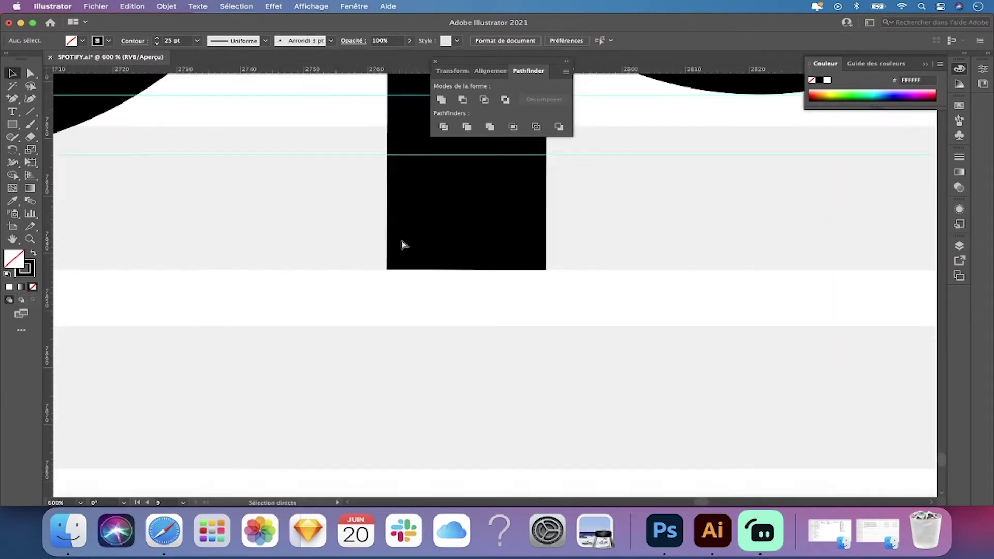
click(532, 274)
Step: Select the small rectangle above the i-dot
scroll(572, 270, down, 3)
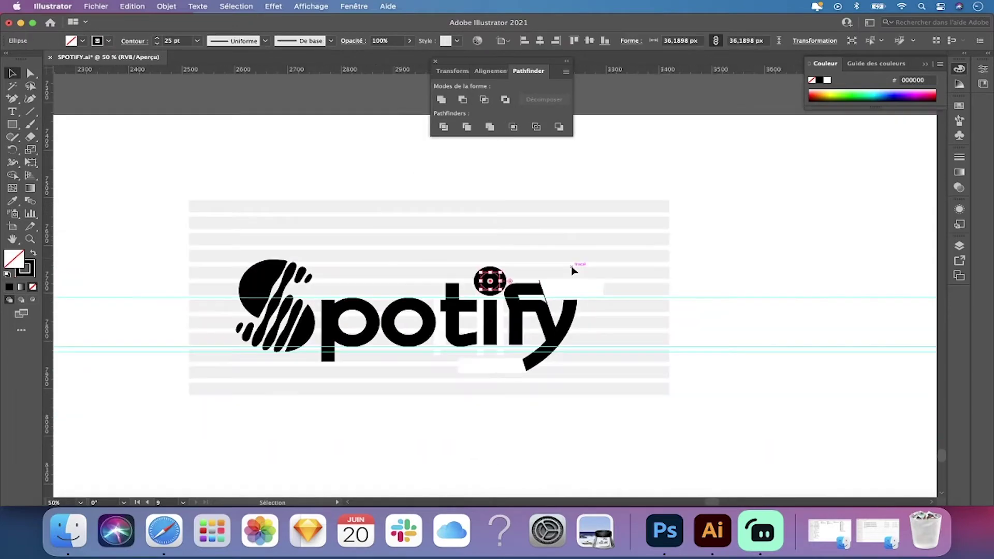
scroll(571, 270, up, 5)
scroll(539, 321, up, 2)
scroll(492, 213, down, 3)
key(a)
scroll(333, 224, left, 2)
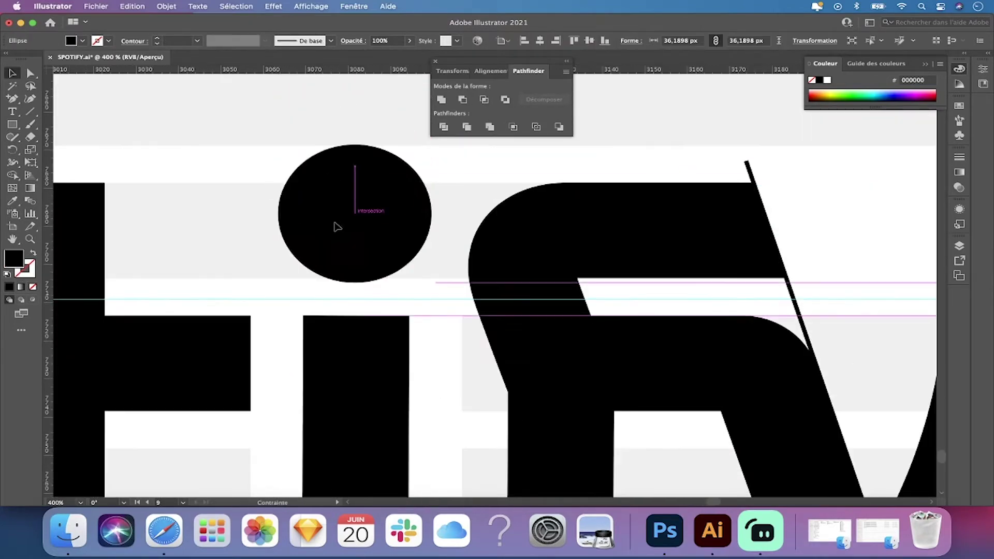
scroll(357, 233, up, 5)
scroll(371, 173, down, 5)
key(v)
scroll(390, 197, up, 3)
scroll(390, 197, down, 5)
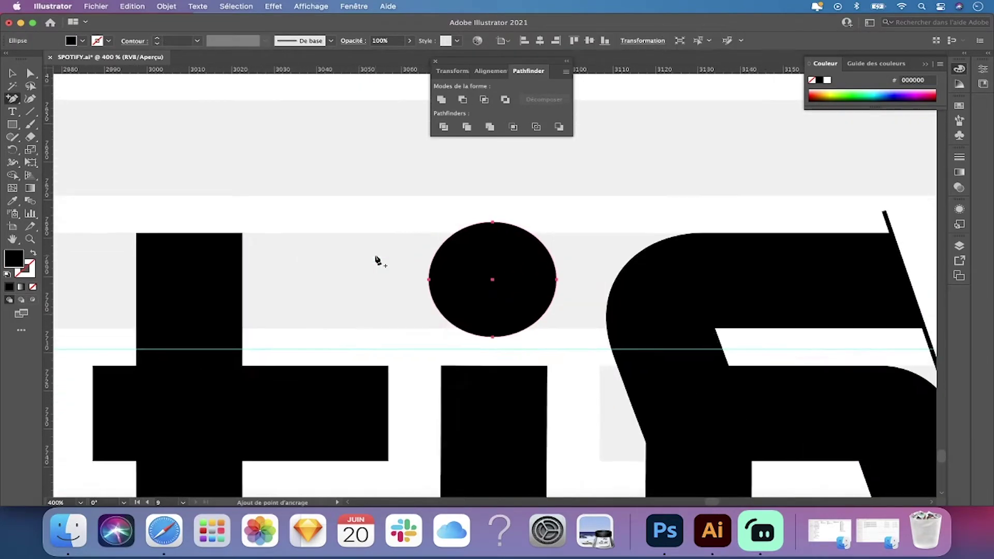
click(378, 260)
scroll(377, 260, up, 5)
scroll(500, 265, down, 5)
Step: Deselect the ellipse, then select the striped S icon and drag it sideways
key(v)
scroll(407, 80, up, 4)
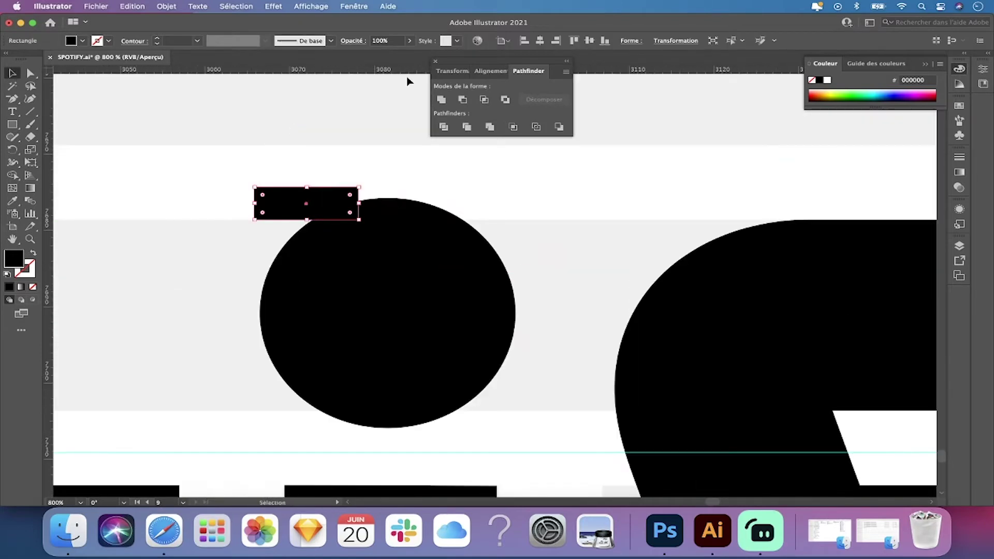
scroll(390, 446, down, 5)
scroll(275, 249, up, 3)
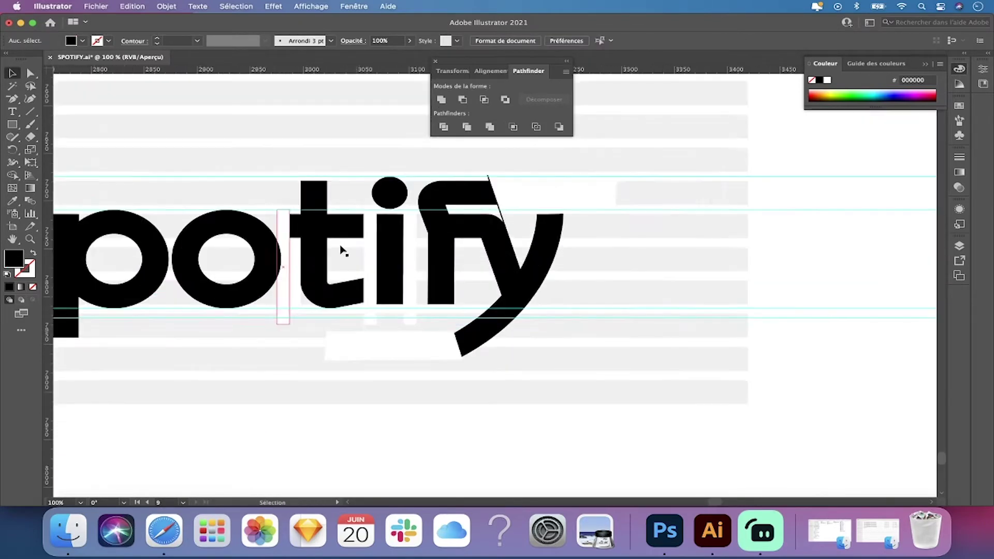
scroll(382, 304, down, 3)
click(384, 367)
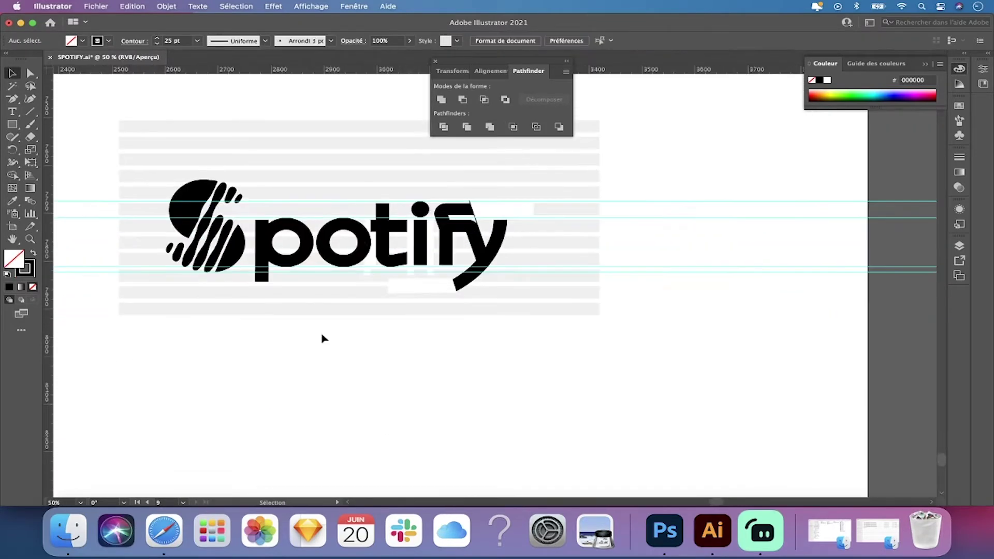
scroll(417, 283, up, 3)
click(228, 297)
drag(226, 295, 207, 329)
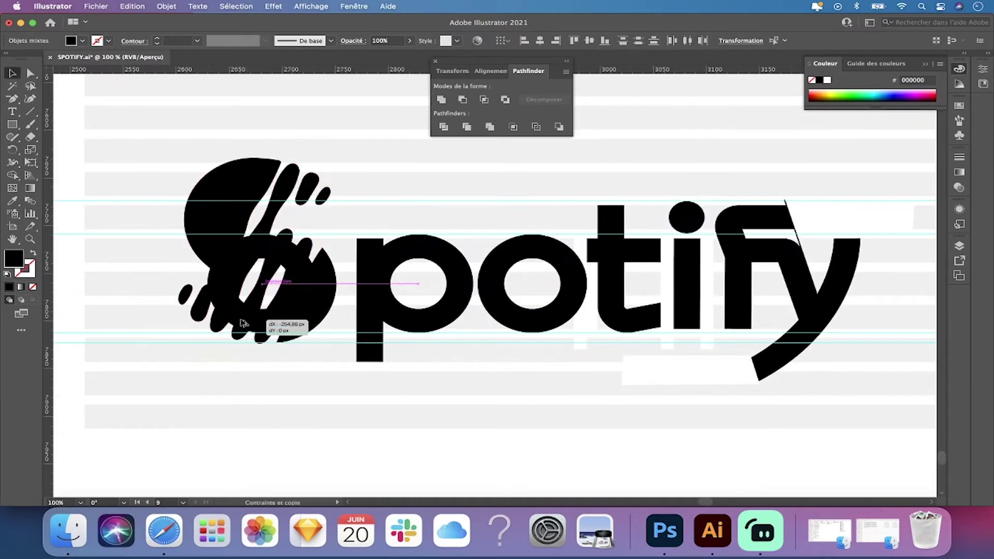
Step: Place the white ellipse inside the p's counter and bring it to the front
drag(215, 221, 344, 228)
scroll(348, 317, up, 3)
right_click(310, 316)
click(437, 441)
scroll(442, 192, up, 3)
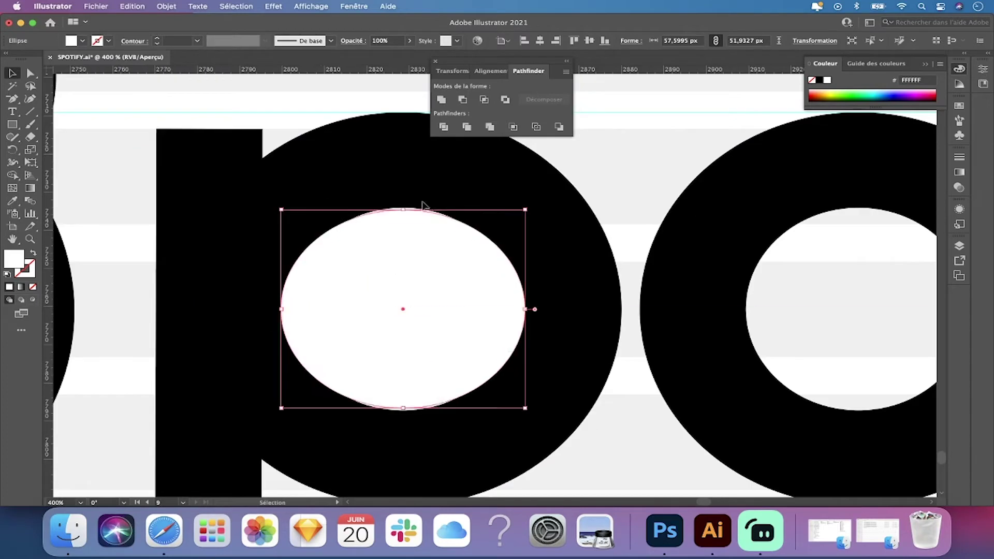
click(132, 7)
Step: Deselect everything and select the white ellipse inside the o
right_click(365, 220)
key(ctrl+0)
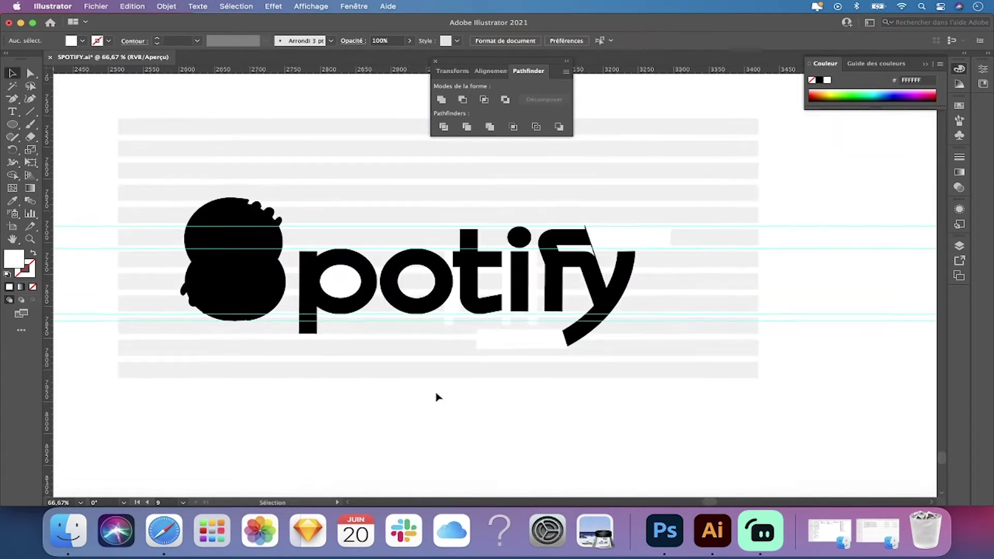
scroll(438, 398, up, 3)
click(289, 285)
scroll(386, 399, down, 2)
scroll(393, 366, up, 5)
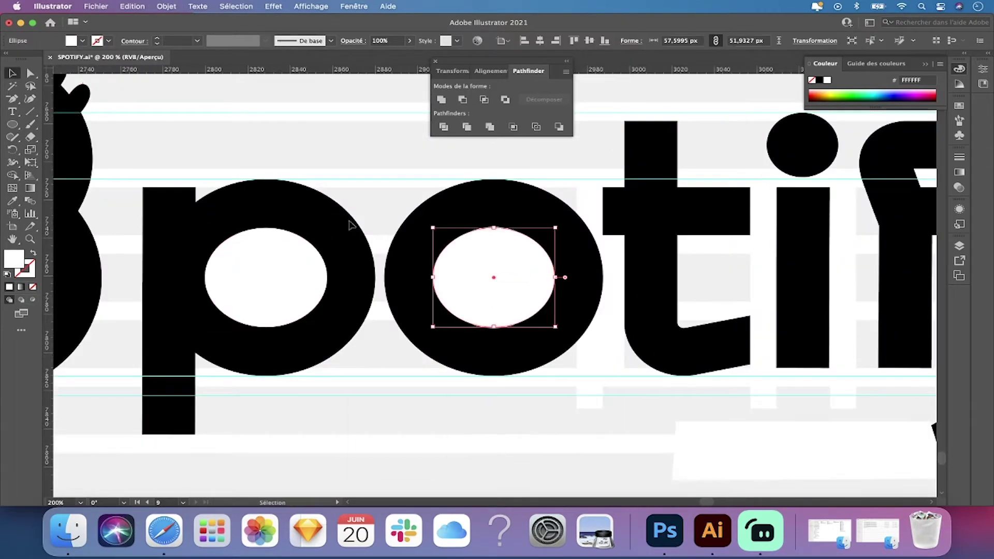
scroll(517, 426, up, 3)
scroll(566, 240, up, 3)
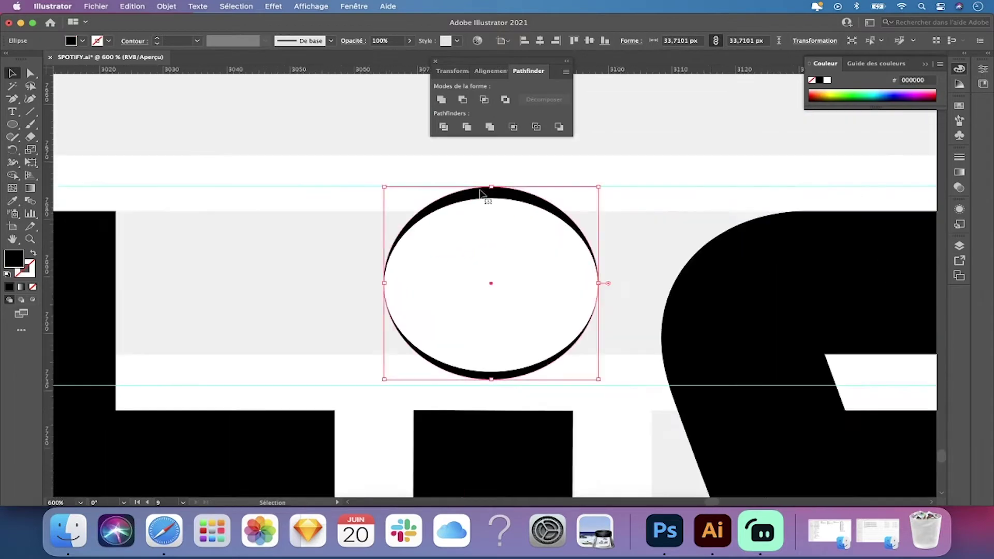
Step: Bring up the context menu for the path beside the t
key(m)
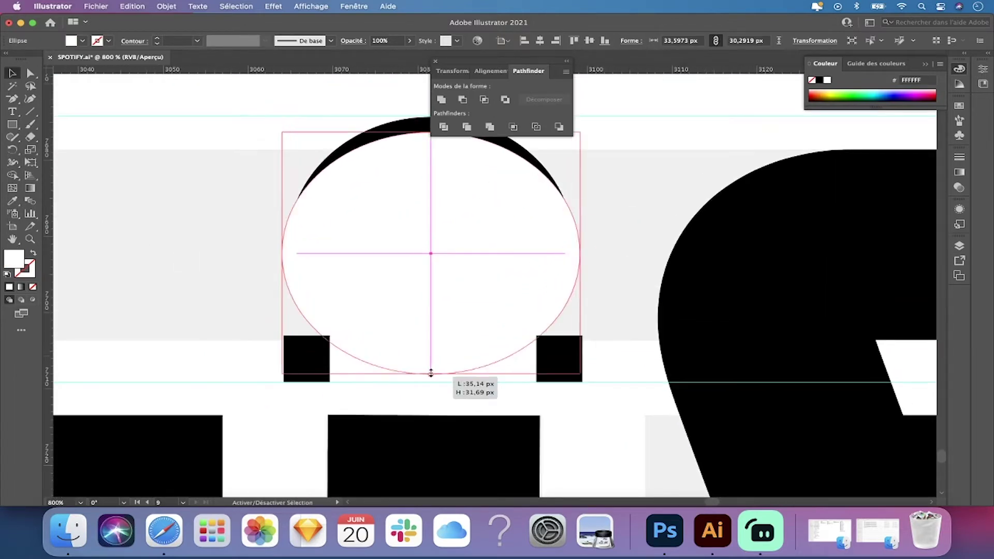
scroll(409, 238, down, 5)
scroll(440, 217, down, 3)
scroll(207, 155, down, 2)
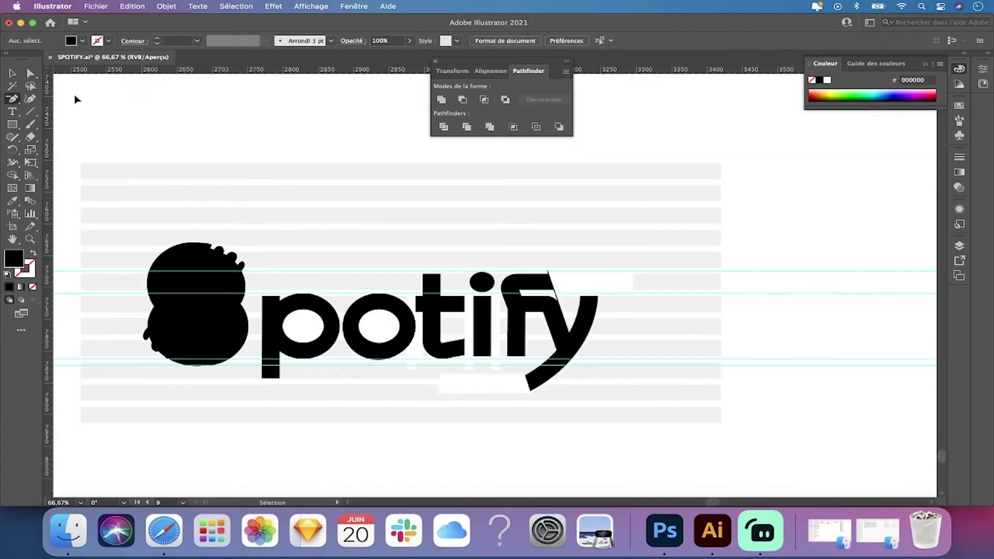
scroll(434, 324, up, 3)
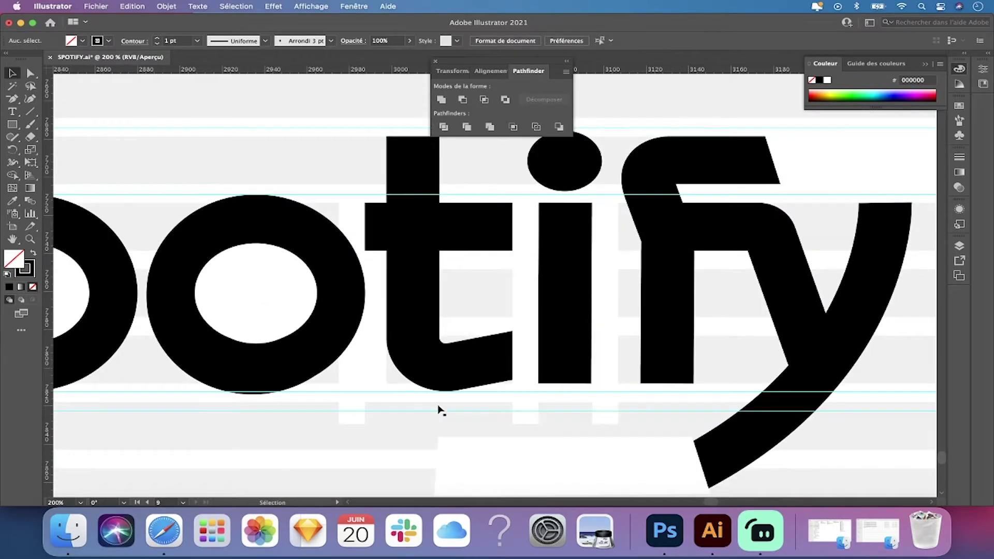
right_click(467, 435)
Step: Reposition an anchor on the t's stem with Direct Selection
click(418, 278)
key(a)
scroll(353, 294, down, 3)
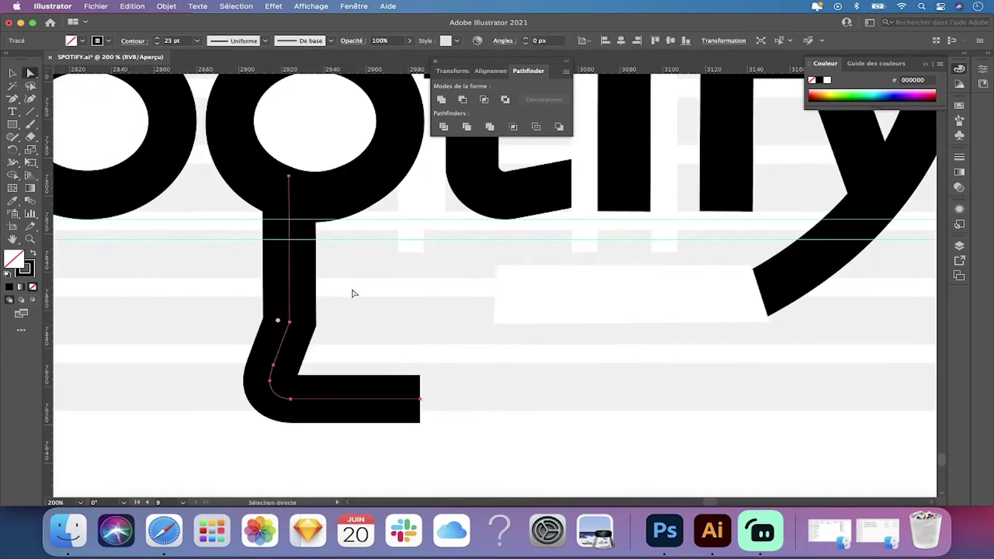
drag(334, 402, 334, 402)
scroll(438, 212, down, 1)
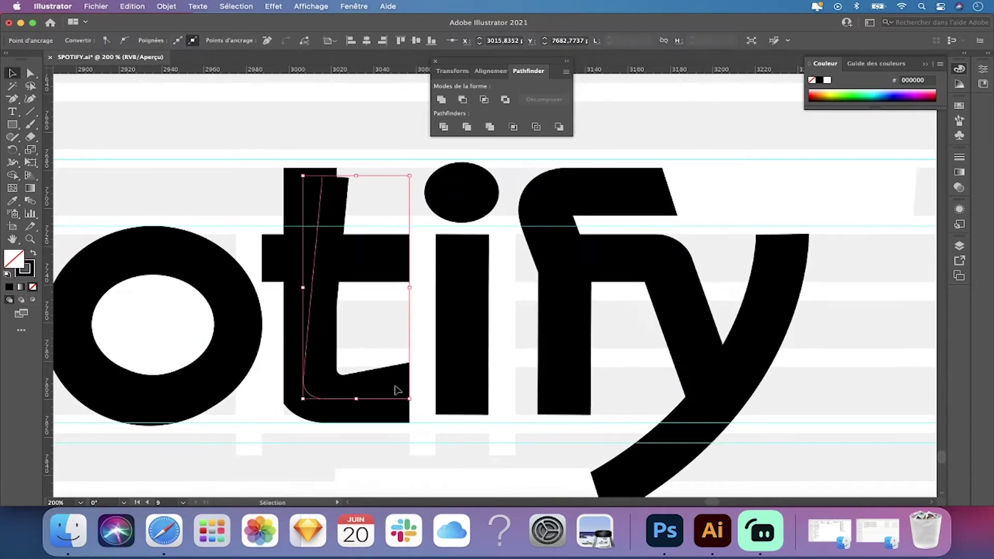
Step: Place a spare copy of the t to the right of the y
key(v)
mouse_move(395, 391)
mouse_down()
mouse_move(588, 257)
mouse_move(647, 257)
mouse_up()
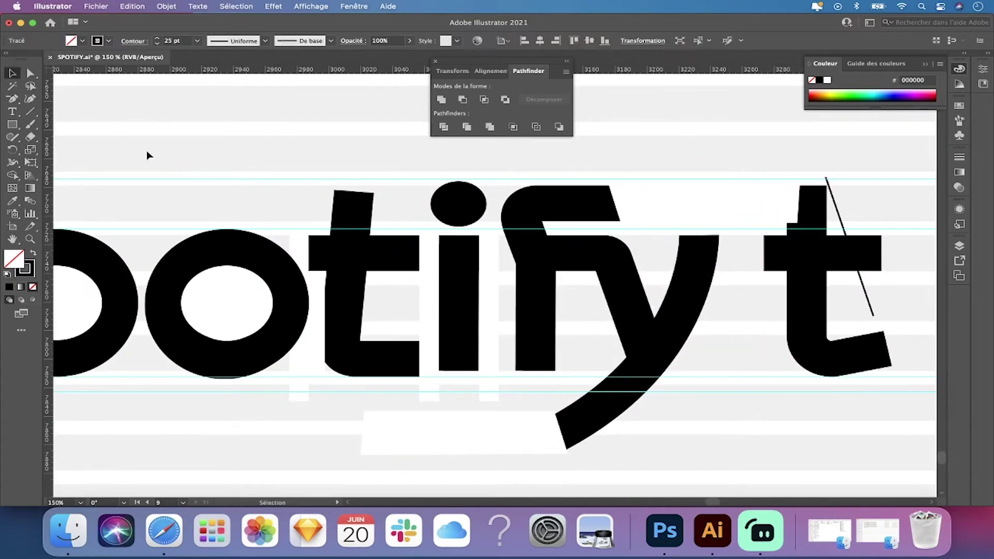
scroll(96, 115, down, 2)
right_click(414, 225)
key(Escape)
scroll(510, 395, up, 3)
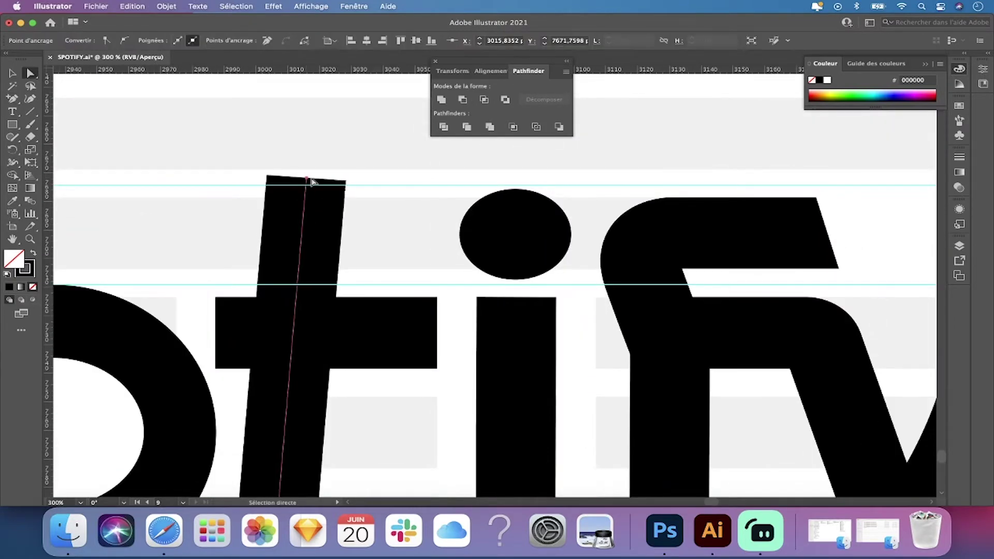
Step: Slant the t's stem by moving its top points straight sideways
drag(378, 139, 266, 194)
scroll(266, 193, down, 3)
scroll(218, 207, up, 2)
drag(316, 213, 196, 214)
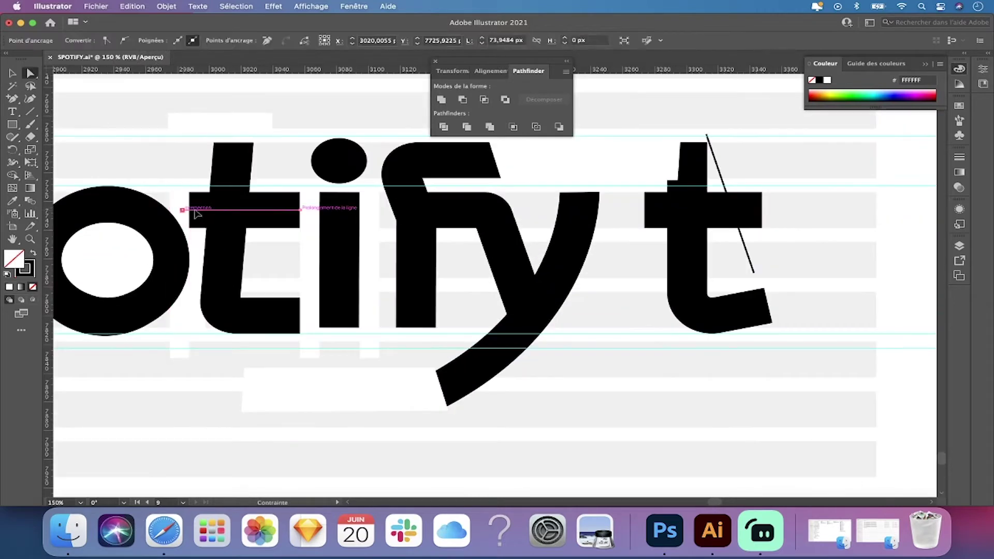
scroll(181, 197, down, 3)
scroll(185, 196, up, 3)
scroll(289, 237, up, 2)
Step: Select the whole S icon group and pick an action from its context menu
scroll(295, 216, left, 5)
key(v)
click(122, 262)
scroll(262, 373, down, 3)
click(329, 229)
right_click(174, 245)
click(243, 485)
Step: Toggle Outline view to inspect the S icon's paths, then return to Preview
key(super+y)
scroll(466, 288, up, 5)
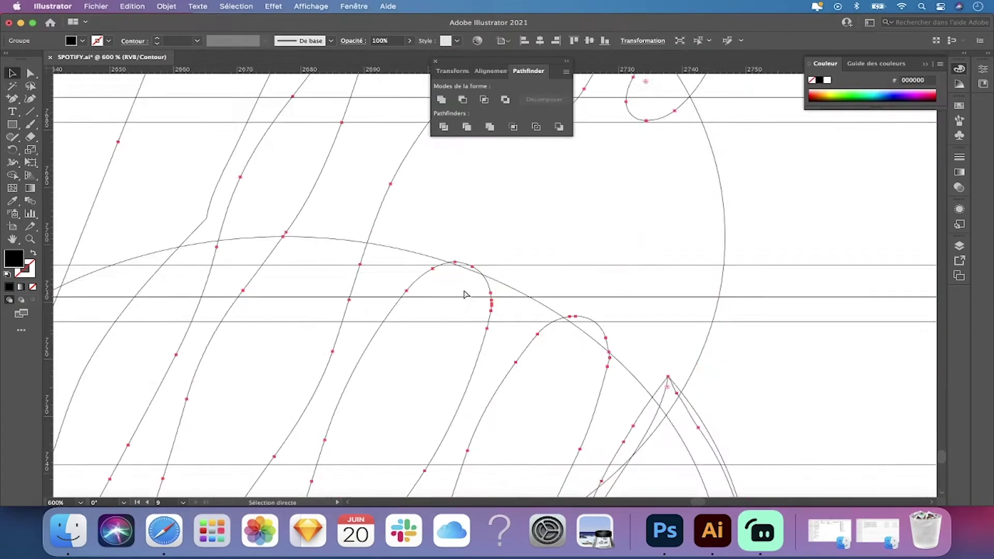
key(super+y)
scroll(426, 284, down, 3)
scroll(362, 173, down, 3)
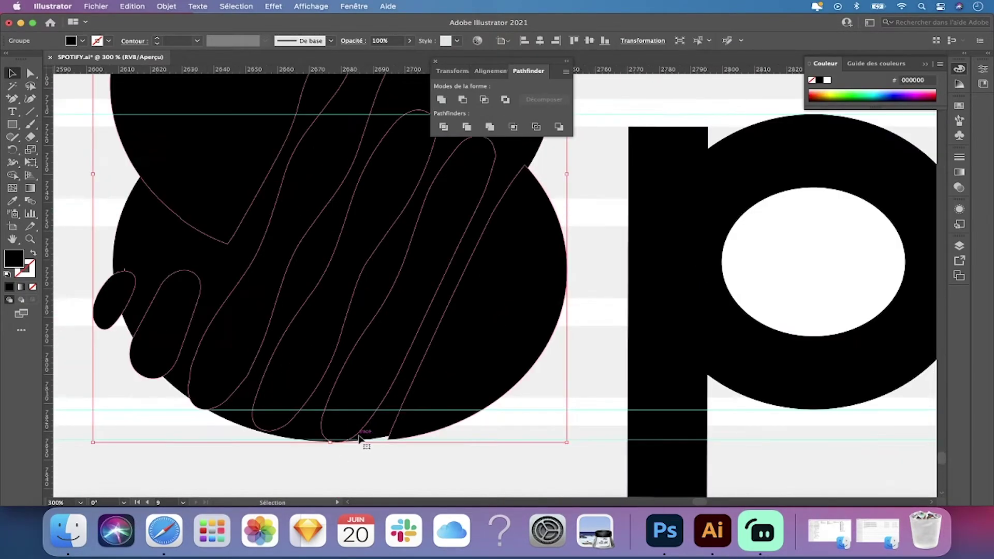
scroll(339, 459, up, 1)
Step: Select a single circle of the S, then the whole S group again
click(228, 395)
click(492, 365)
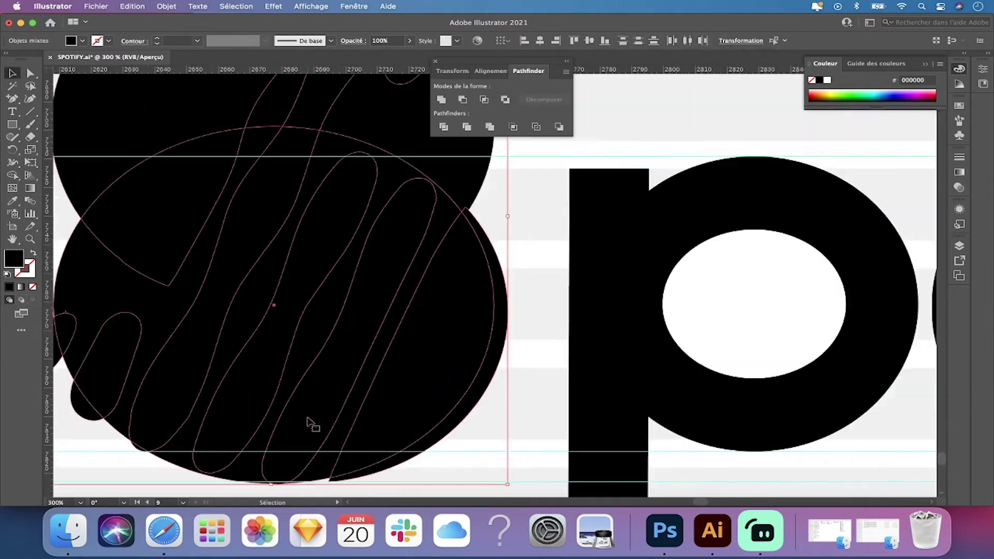
scroll(498, 352, down, 3)
scroll(504, 342, up, 2)
scroll(518, 363, up, 2)
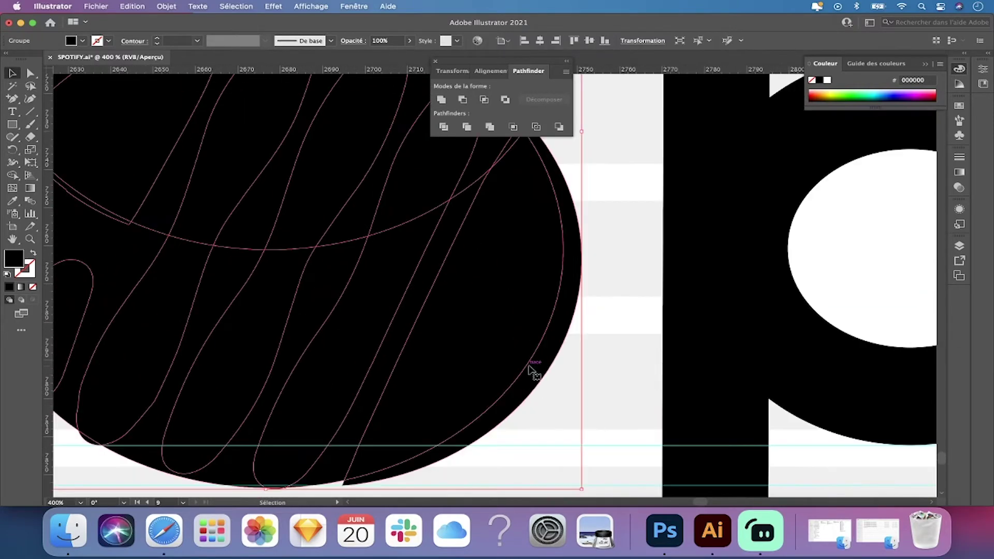
scroll(466, 348, up, 1)
Step: Isolate the S group to edit its stripe paths, then exit isolation mode
double_click(537, 275)
scroll(466, 290, down, 1)
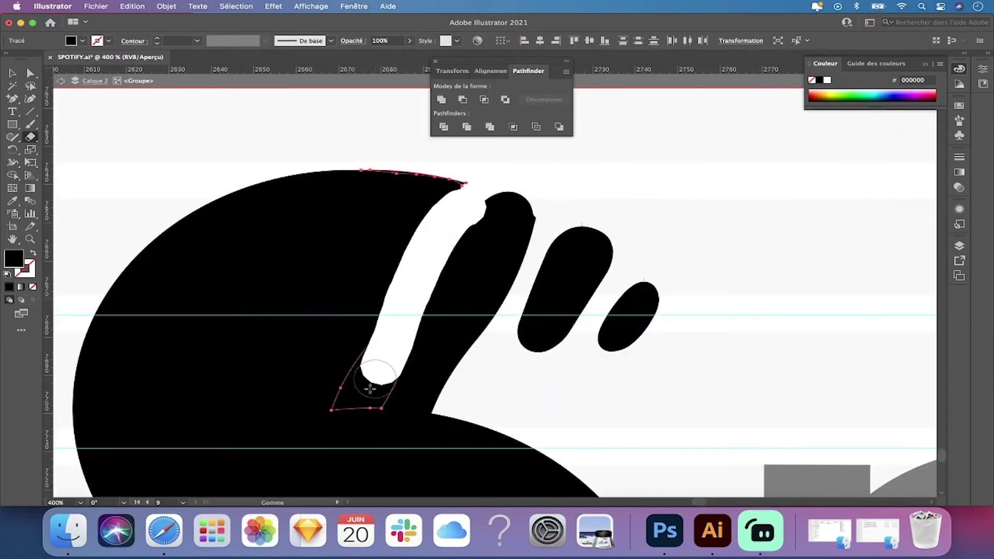
scroll(409, 312, up, 2)
scroll(249, 222, down, 2)
click(248, 223)
scroll(315, 345, up, 1)
scroll(316, 346, down, 1)
scroll(344, 349, down, 2)
scroll(288, 295, down, 1)
scroll(373, 331, down, 1)
scroll(390, 324, up, 3)
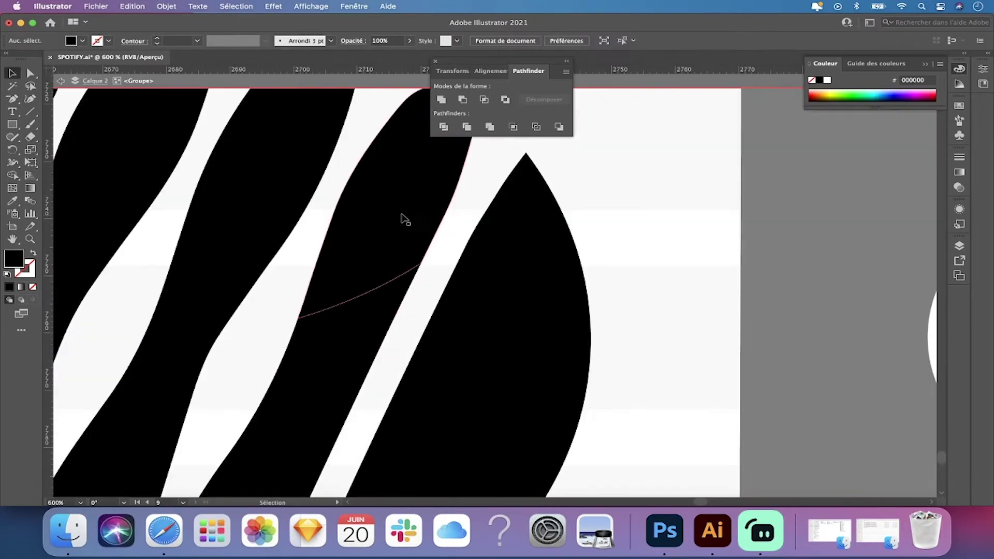
scroll(404, 218, down, 3)
key(Escape)
Step: Ready the anchor-point tool on the S stripes and clear the selection
scroll(492, 259, up, 5)
key(p)
scroll(208, 156, down, 2)
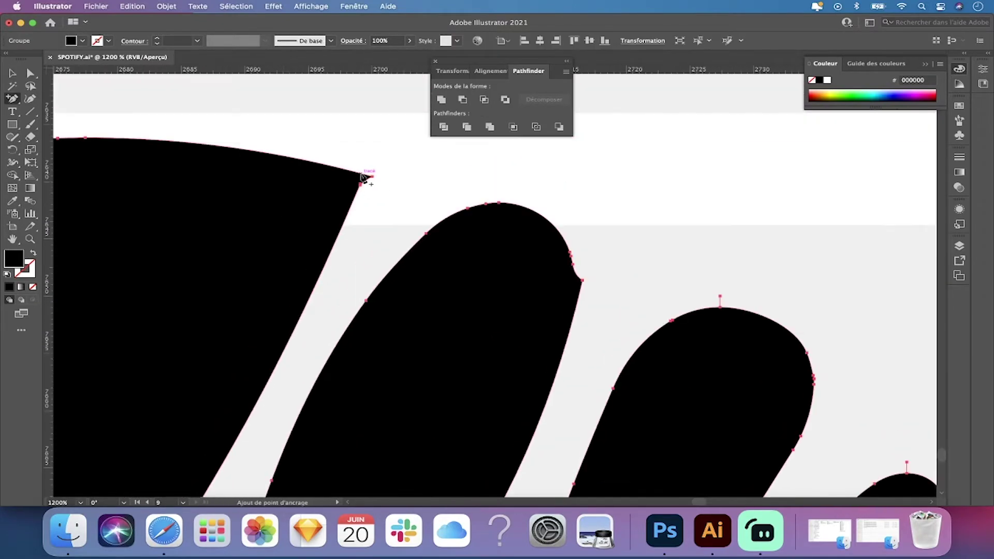
scroll(155, 130, up, 3)
scroll(52, 126, up, 2)
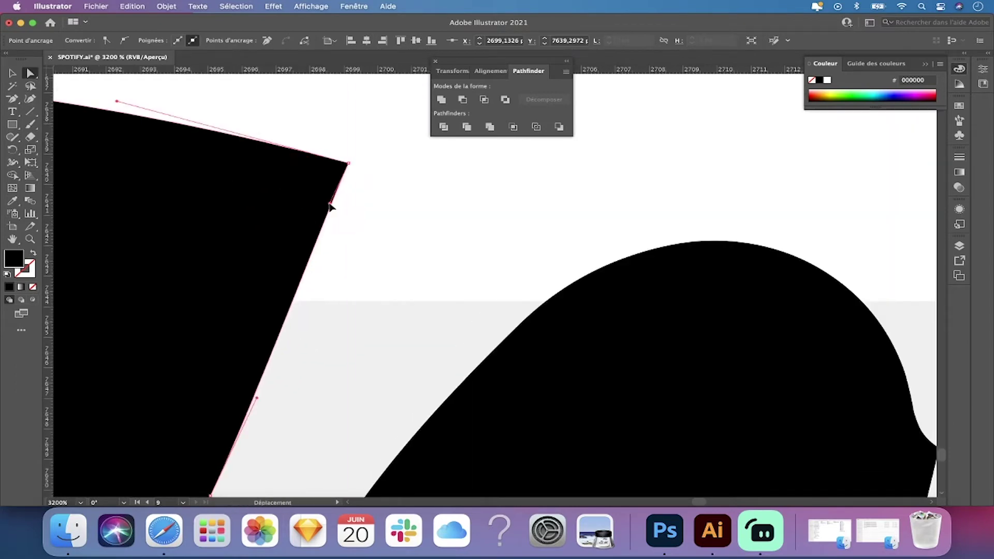
scroll(582, 285, down, 5)
scroll(435, 251, up, 2)
click(13, 74)
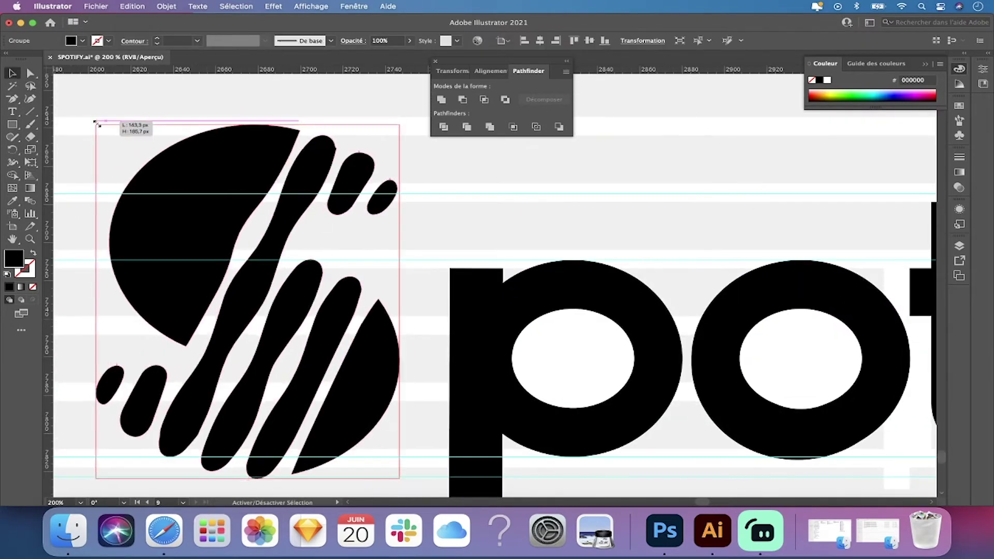
Step: Move a white ellipse onto the black blob at the S icon's upper right
scroll(129, 114, left, 3)
scroll(362, 181, left, 3)
click(673, 362)
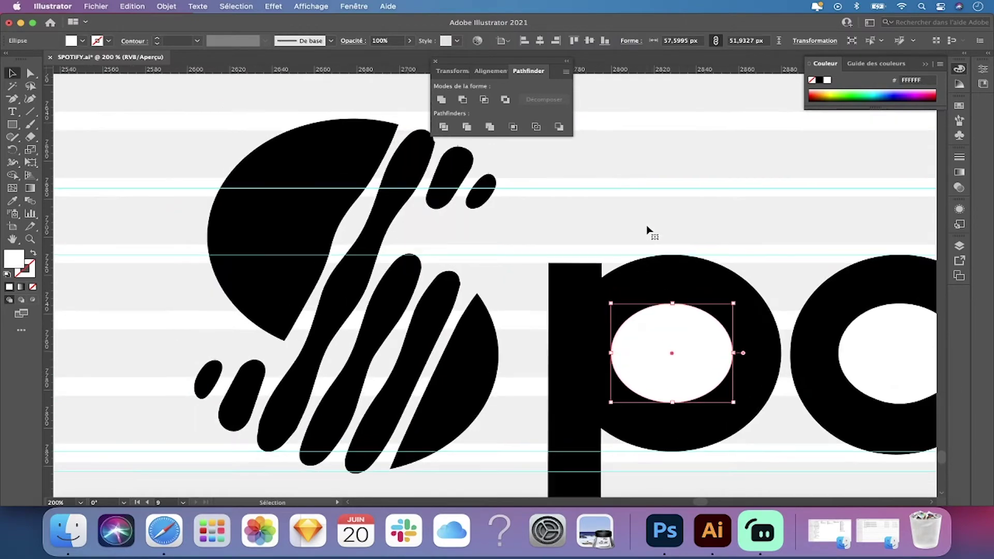
click(648, 230)
scroll(596, 326, up, 2)
drag(406, 275, 395, 244)
scroll(395, 244, down, 3)
Step: Select the outline circles and Alt-copy a white circle onto a small blob
click(310, 290)
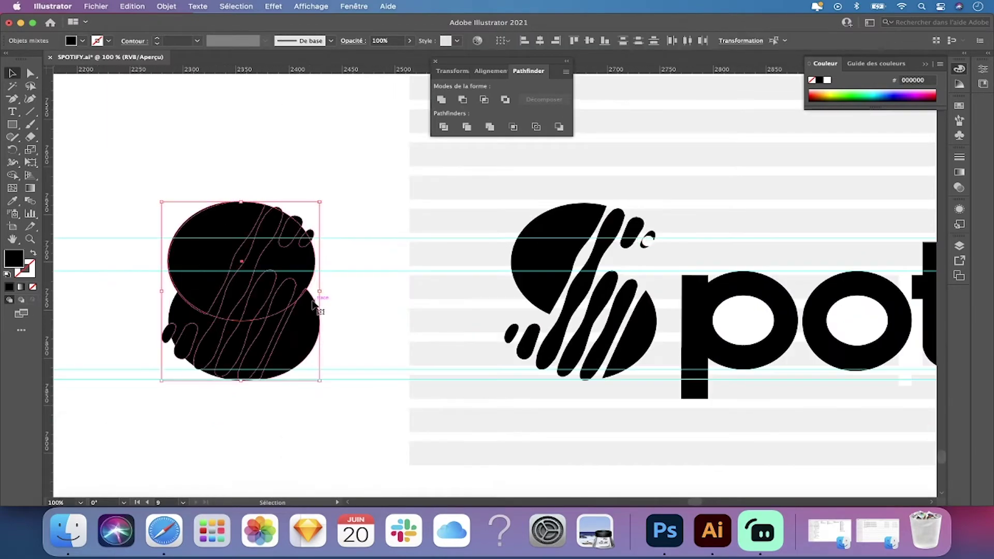
scroll(414, 343, up, 3)
scroll(415, 343, right, 3)
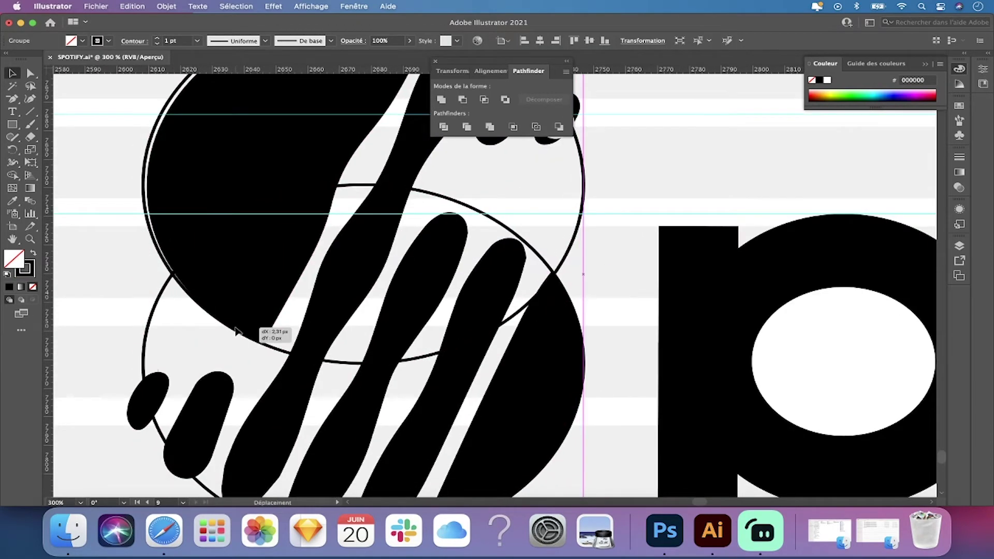
scroll(259, 337, up, 3)
scroll(438, 272, up, 3)
scroll(438, 272, down, 3)
scroll(466, 290, up, 3)
drag(465, 304, 385, 237)
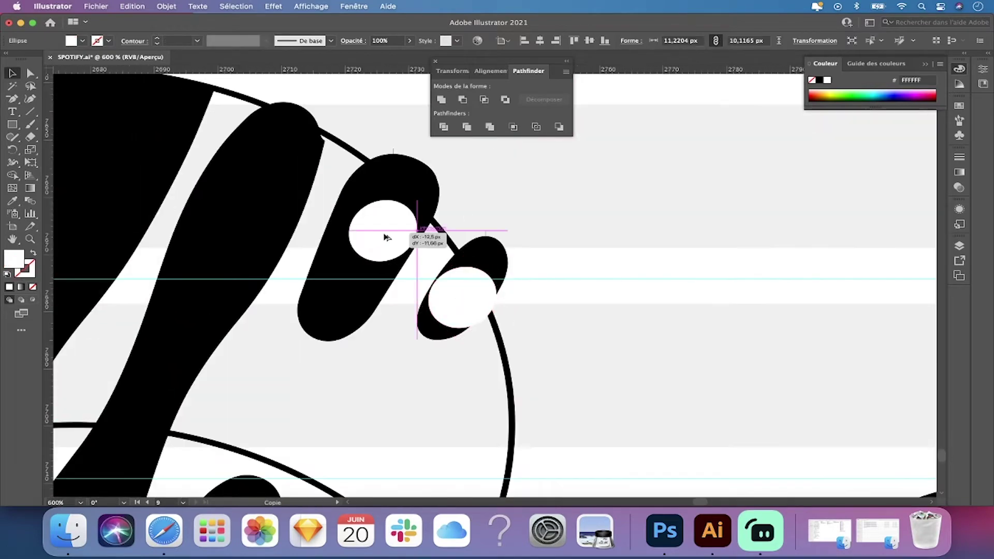
scroll(376, 238, up, 3)
Step: Ungroup the selected shapes via the right-click menu
right_click(518, 200)
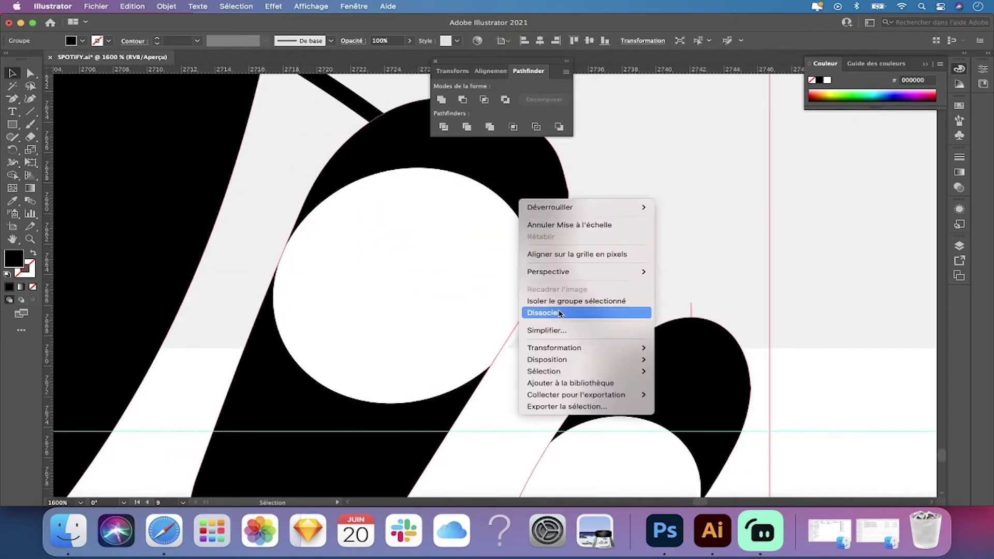
click(581, 310)
key(shift+e)
scroll(409, 214, up, 2)
scroll(409, 214, down, 2)
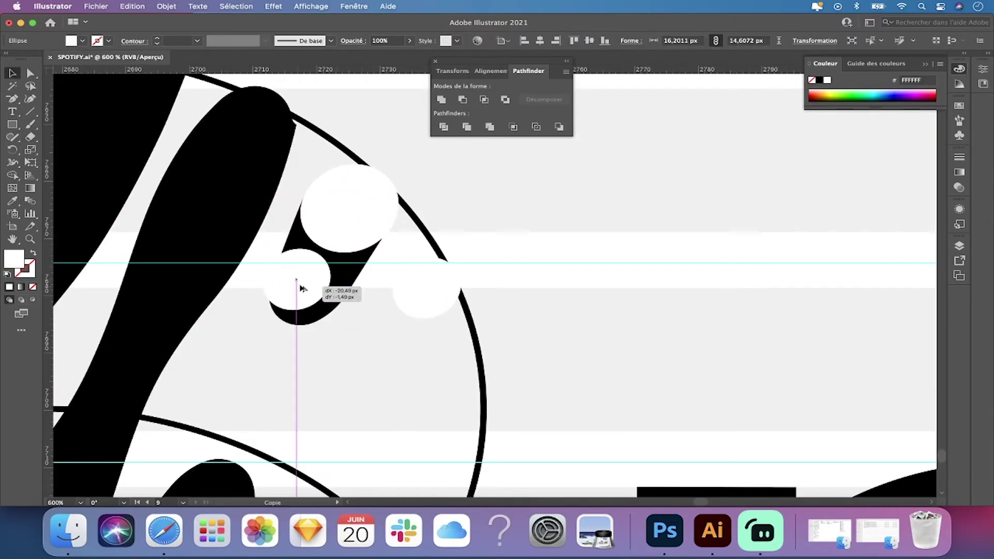
scroll(322, 284, up, 2)
Step: Set up a blend between the shapes in Blend Options and enter the new blend
double_click(30, 201)
click(489, 239)
click(557, 289)
double_click(271, 178)
Step: Set the blend's fill to white in the Color Picker, then exit blend editing
double_click(14, 259)
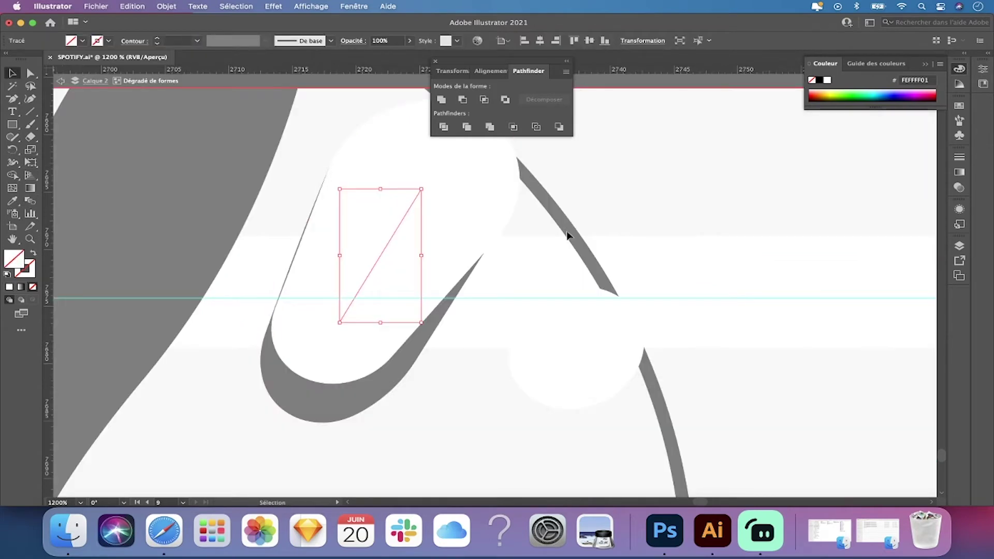
click(621, 203)
scroll(677, 204, down, 10)
scroll(533, 267, up, 3)
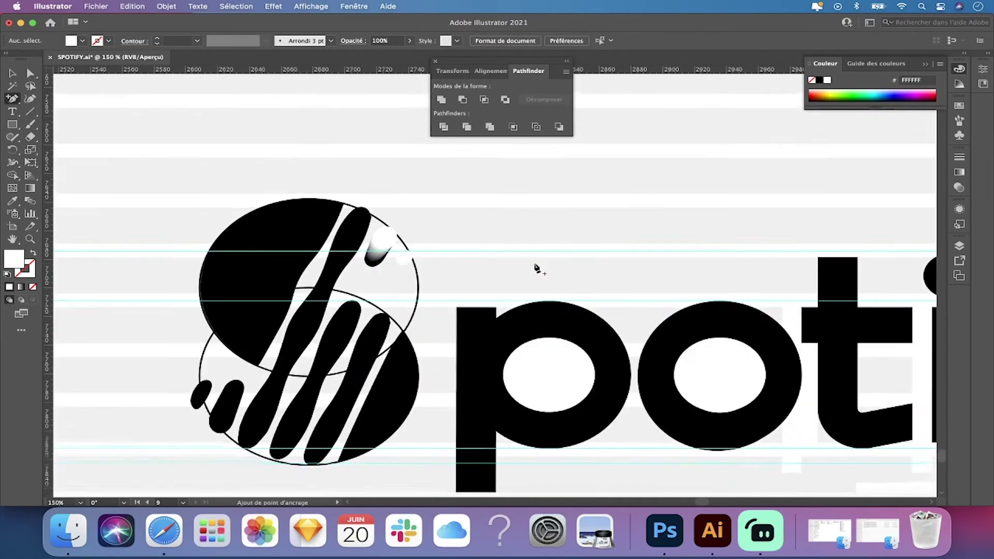
scroll(539, 267, up, 1)
key(Escape)
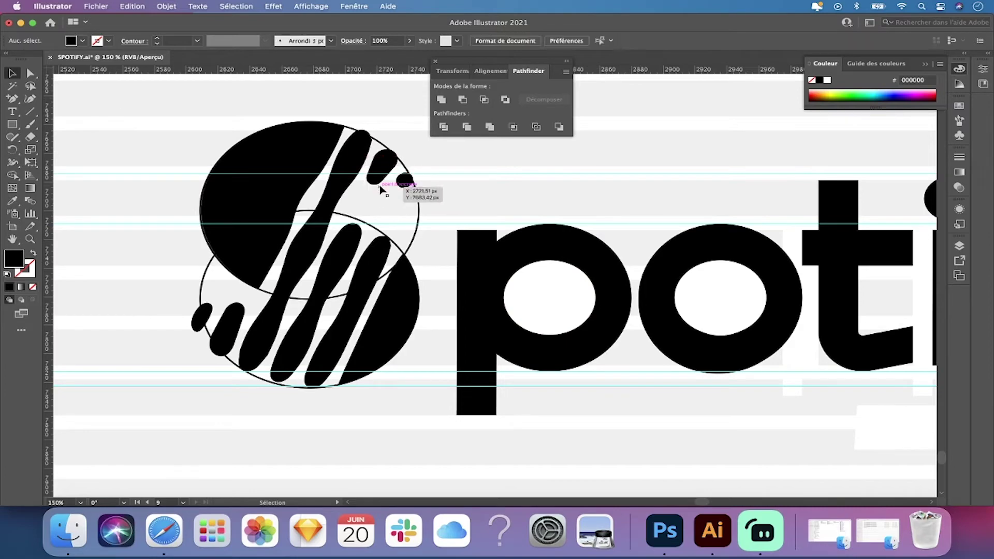
Step: Rotate the small blend at the lower left and clear the selection
click(240, 332)
drag(261, 357, 207, 376)
scroll(228, 336, up, 3)
key(ctrl+shift+a)
scroll(196, 338, down, 2)
scroll(196, 338, down, 3)
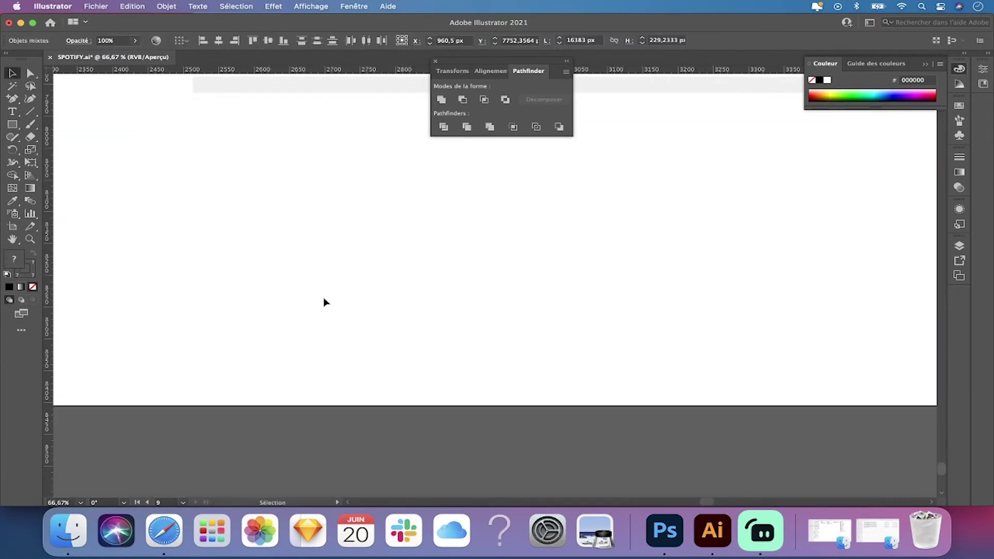
scroll(324, 304, up, 3)
Step: Convert the selected strokes to filled shapes with Object > Path > Outline Stroke
click(361, 306)
scroll(361, 305, up, 1)
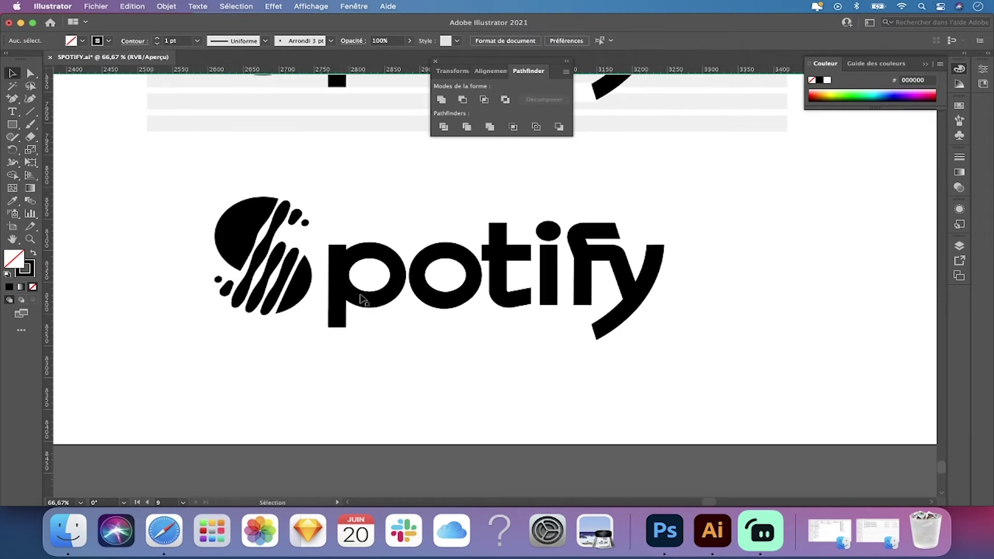
scroll(329, 281, up, 2)
click(331, 282)
click(166, 6)
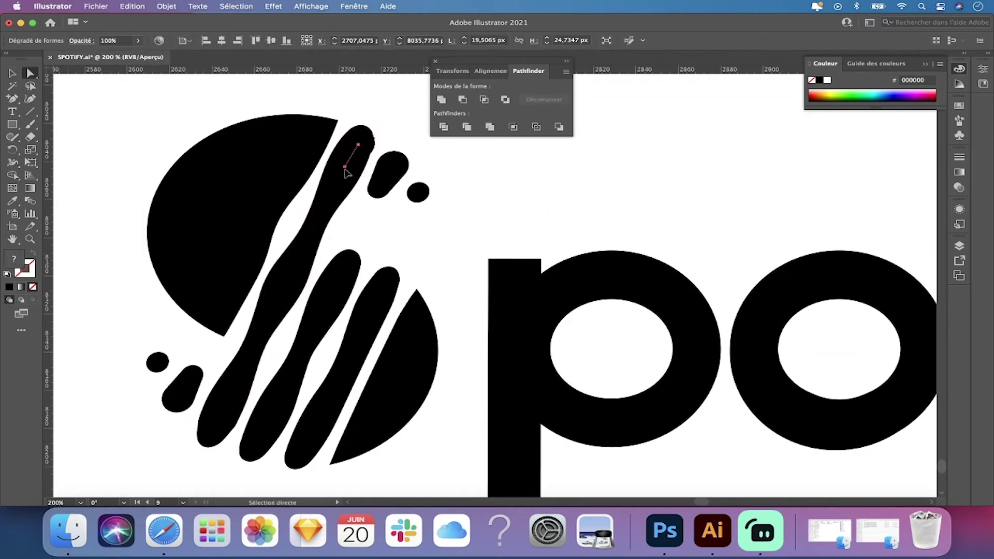
Step: Delete the lower part of a stripe and select a small stripe shape
key(Delete)
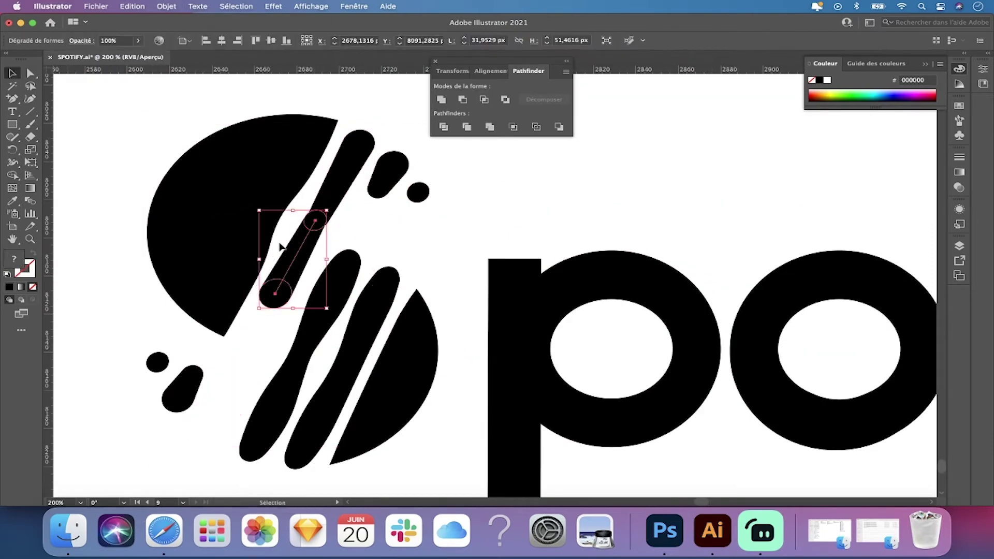
double_click(301, 259)
key(Escape)
click(254, 357)
scroll(253, 358, down, 3)
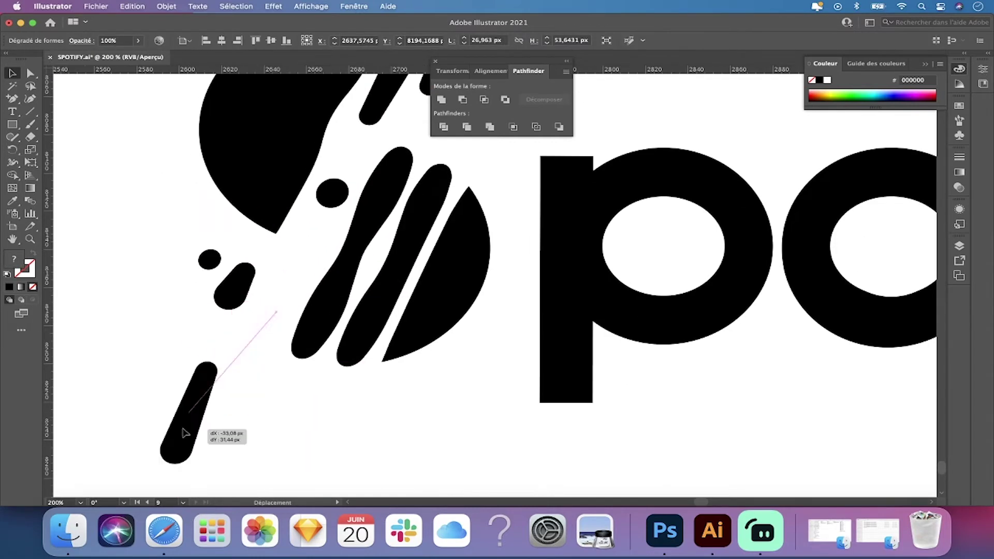